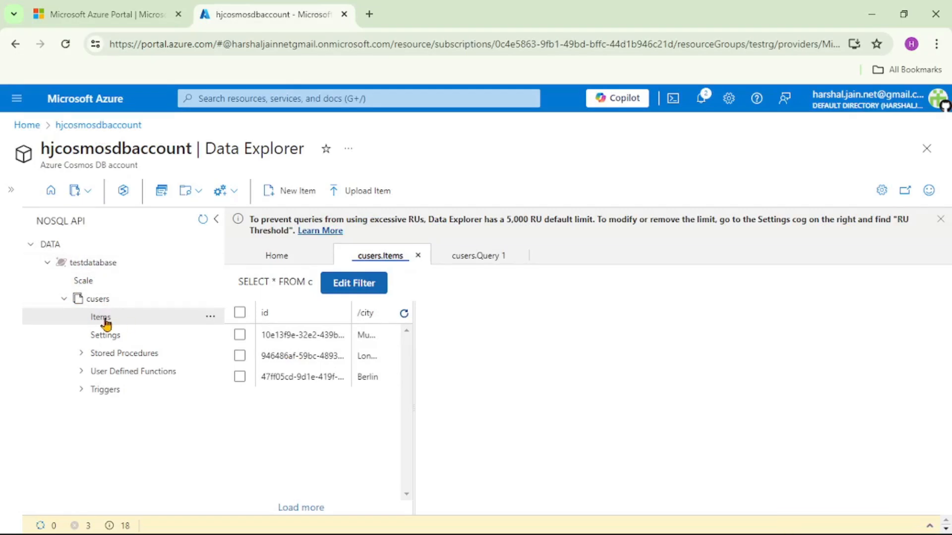
# - Inspect the JSON of the existing Mumbai and Berlin items in the cusers container
pyautogui.click(347, 283)
pyautogui.click(892, 288)
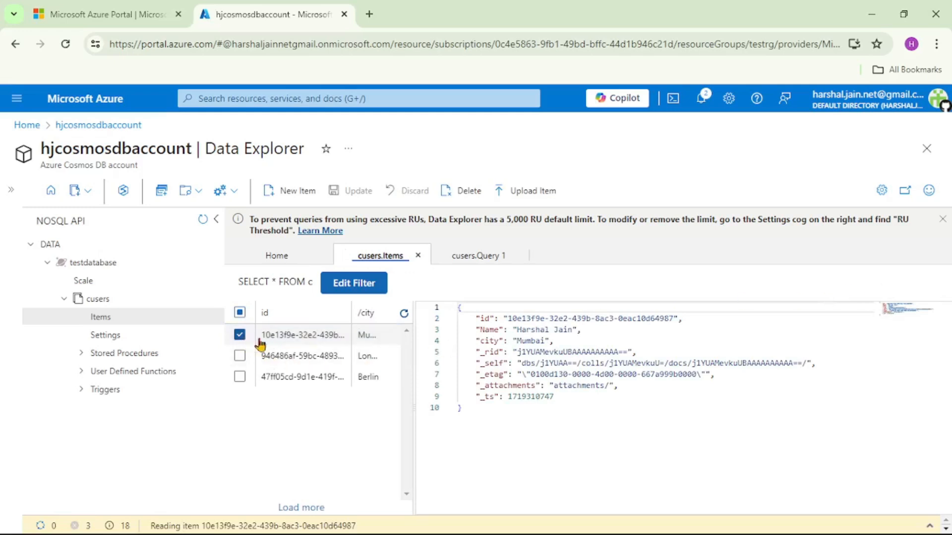
pyautogui.click(239, 336)
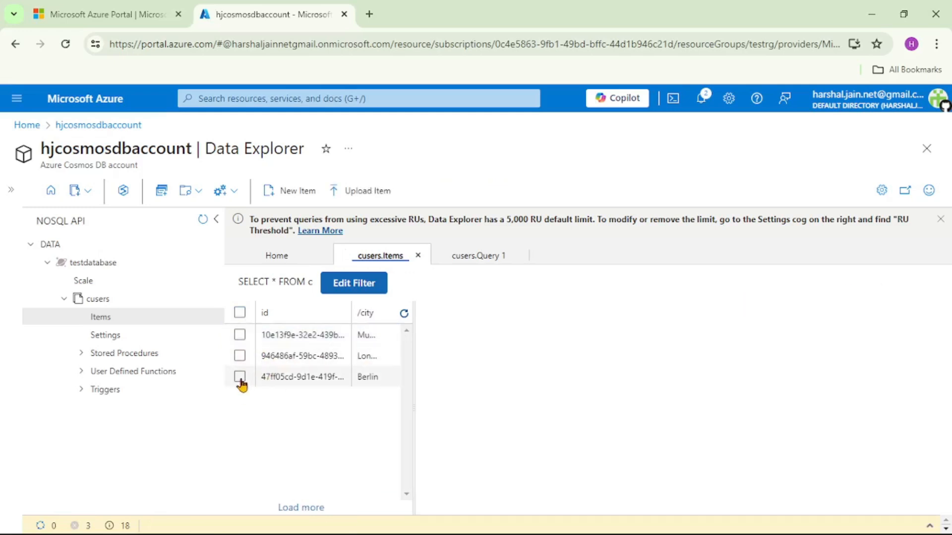
pyautogui.click(240, 379)
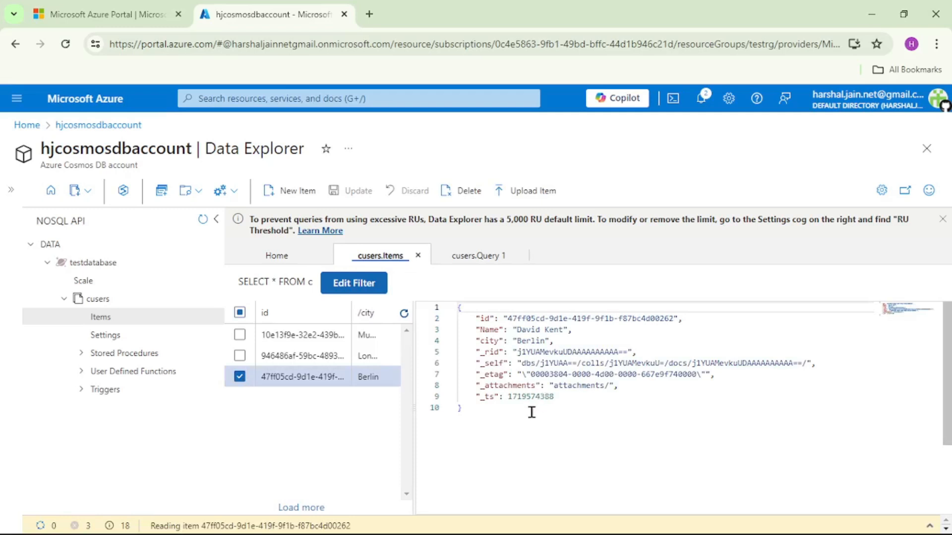
pyautogui.moveTo(532, 413); pyautogui.dragTo(440, 314)
pyautogui.doubleClick(540, 396)
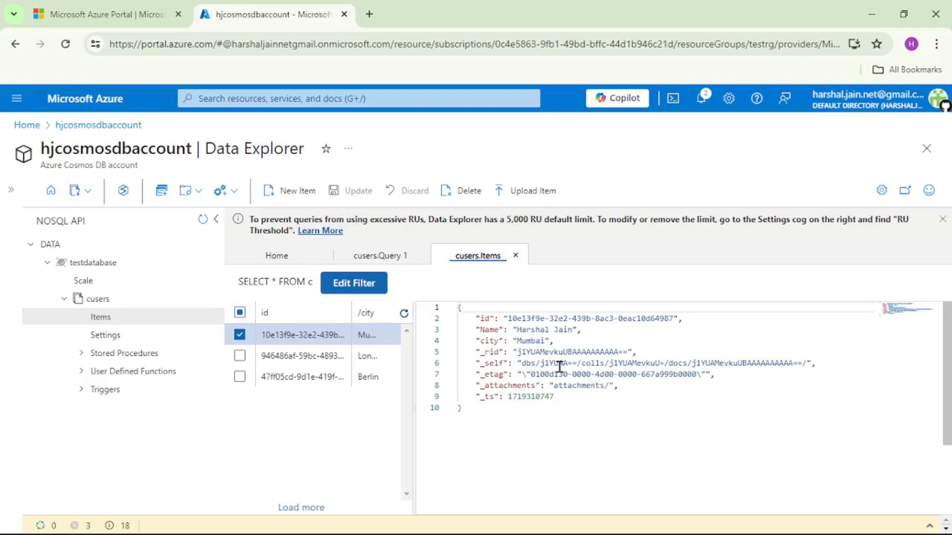
# - Switch to Notepad++ and copy the IT department JSON with its nested employees array from the new 3 file
pyautogui.moveTo(385, 534)
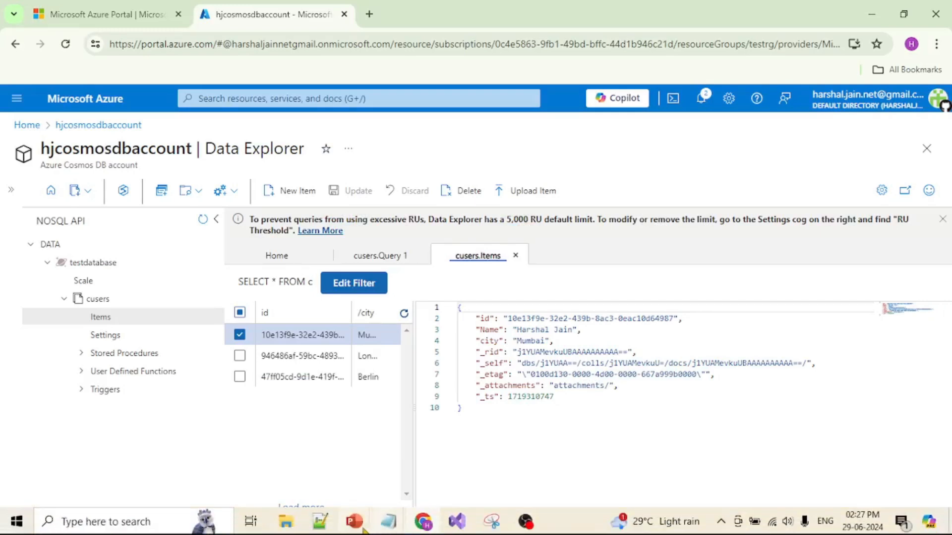
pyautogui.click(320, 522)
pyautogui.click(240, 322)
pyautogui.moveTo(89, 278); pyautogui.dragTo(36, 100)
pyautogui.hotkey('ctrl', 'c')
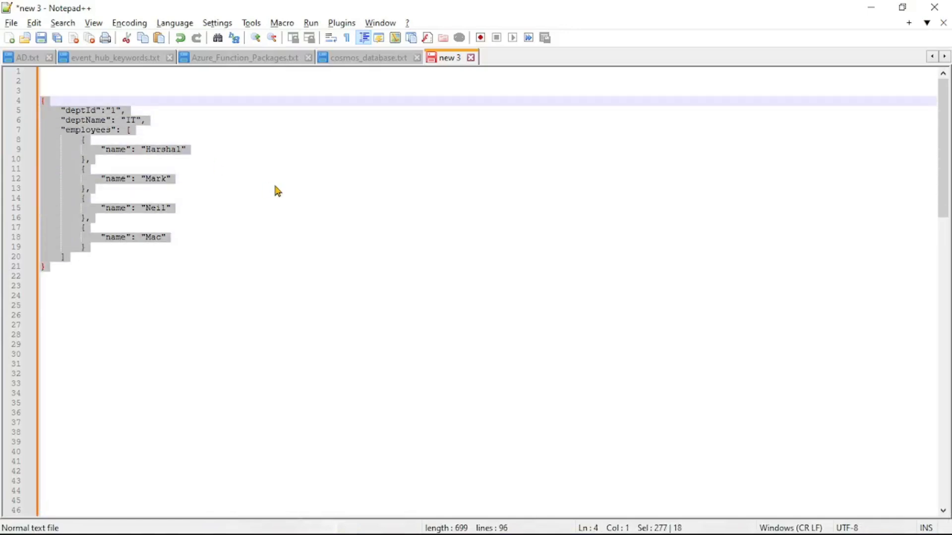
# - Back in the Azure portal, create a new cusers item from the copied department JSON and save it
pyautogui.hotkey('alt', 'Tab')
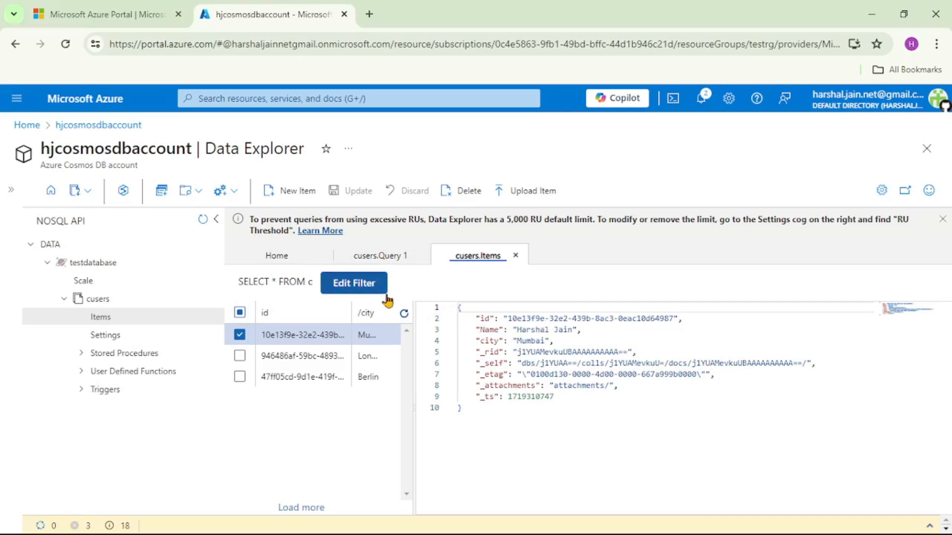
pyautogui.click(297, 191)
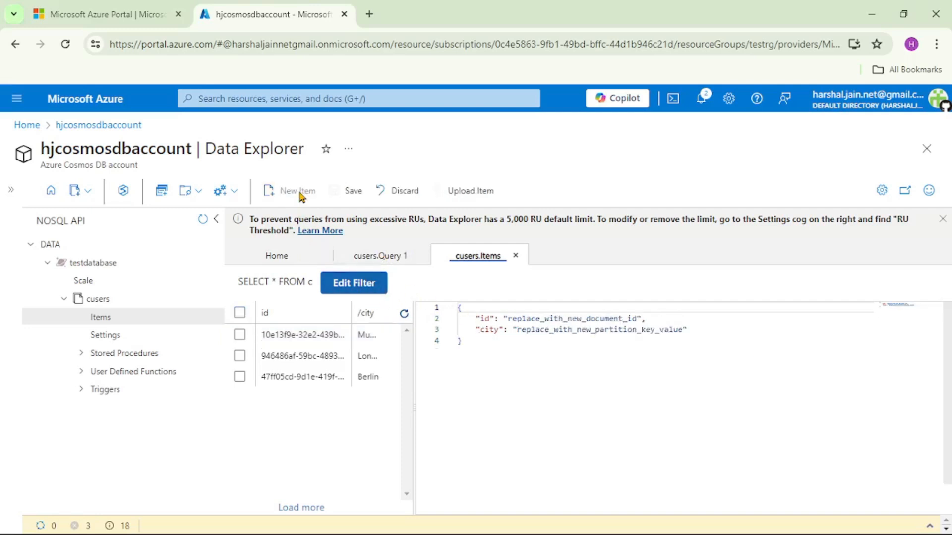
pyautogui.click(502, 347)
pyautogui.hotkey('ctrl', 'a')
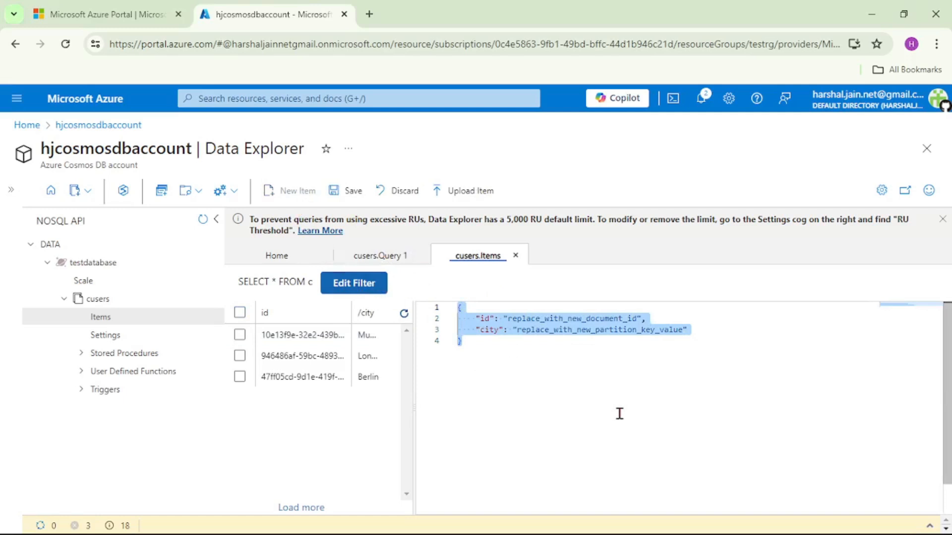
pyautogui.hotkey('ctrl', 'v')
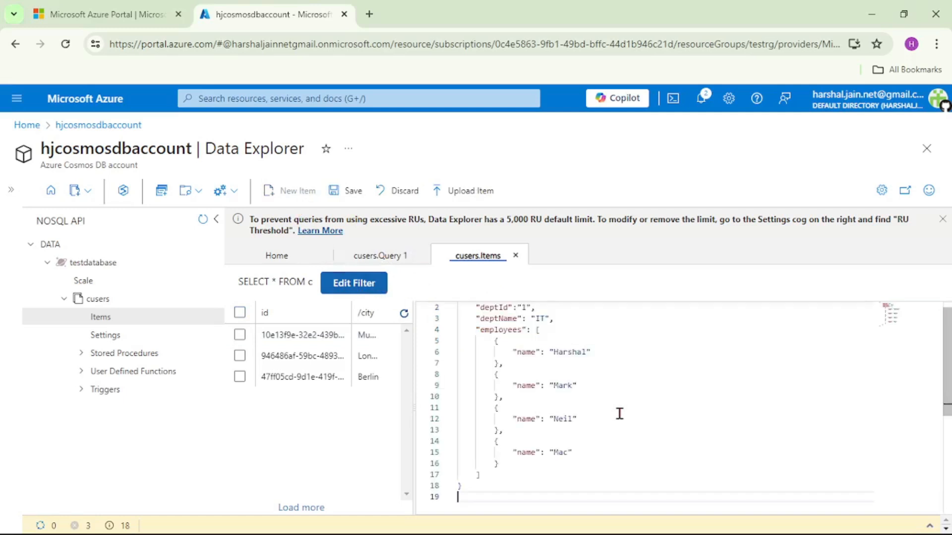
pyautogui.click(355, 196)
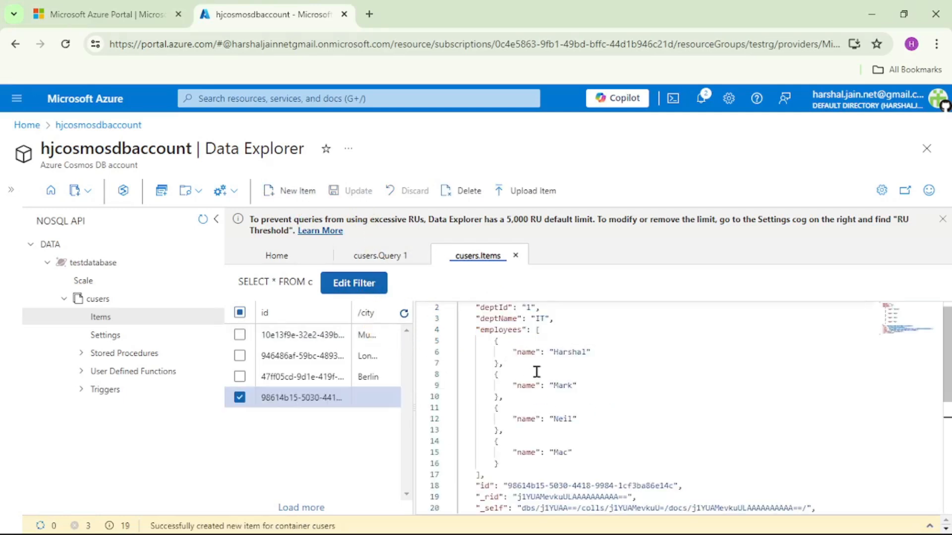
# - Examine the saved item's deptName property and its nested employees array
pyautogui.scroll(1, 621, 423)
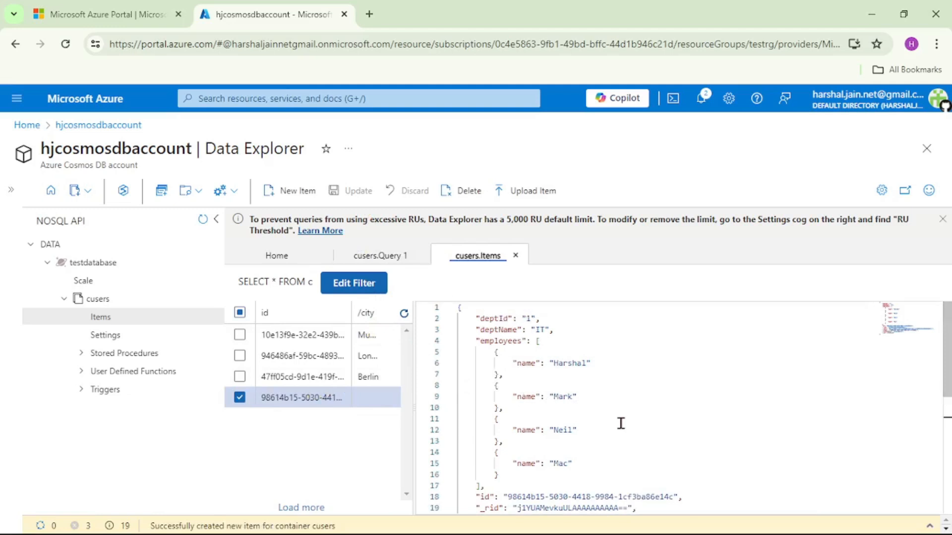
pyautogui.click(621, 424)
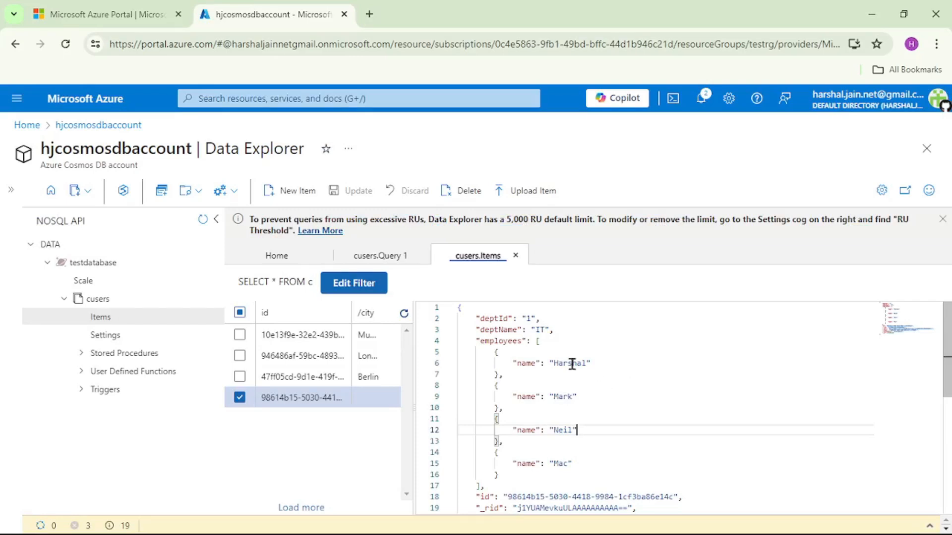
pyautogui.moveTo(475, 330); pyautogui.dragTo(565, 331)
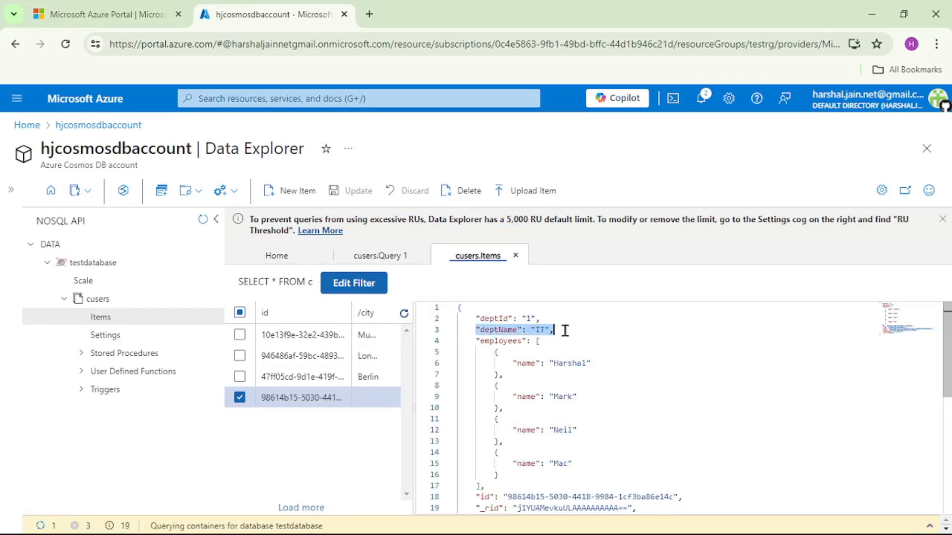
pyautogui.doubleClick(501, 341)
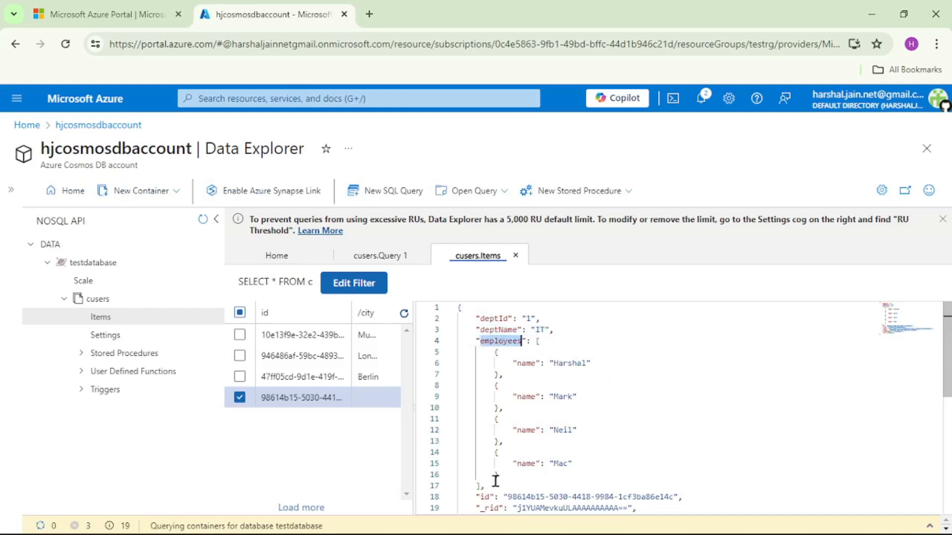
pyautogui.moveTo(496, 484); pyautogui.dragTo(456, 340)
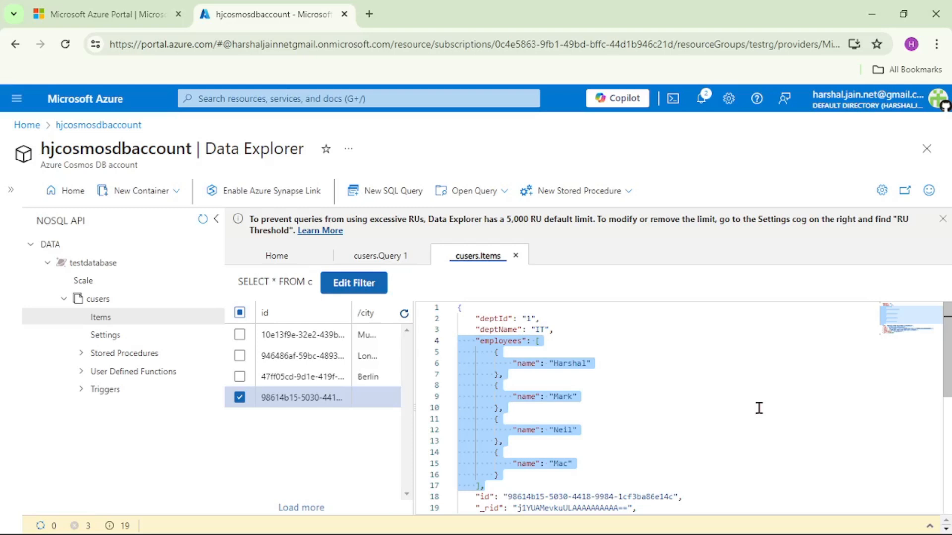
pyautogui.doubleClick(501, 330)
pyautogui.moveTo(555, 330); pyautogui.dragTo(474, 330)
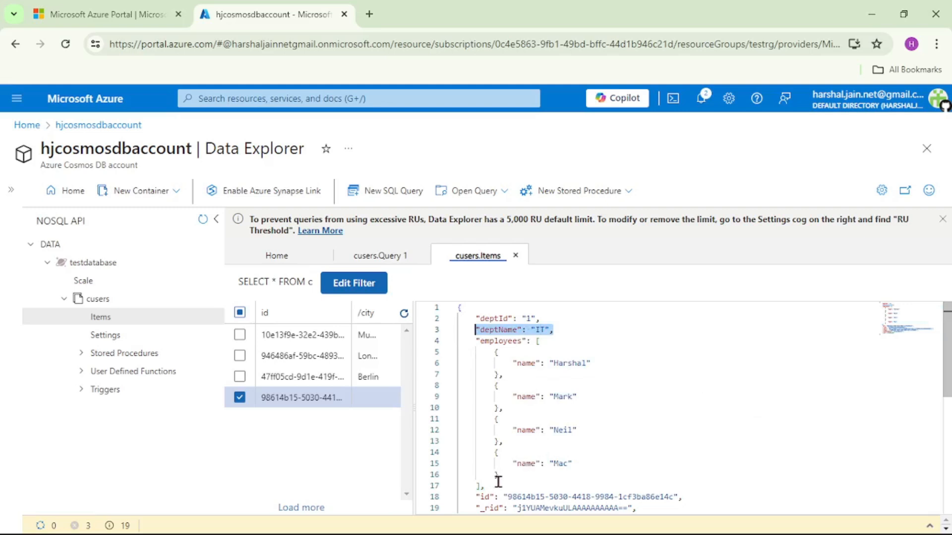
pyautogui.moveTo(495, 482); pyautogui.dragTo(456, 342)
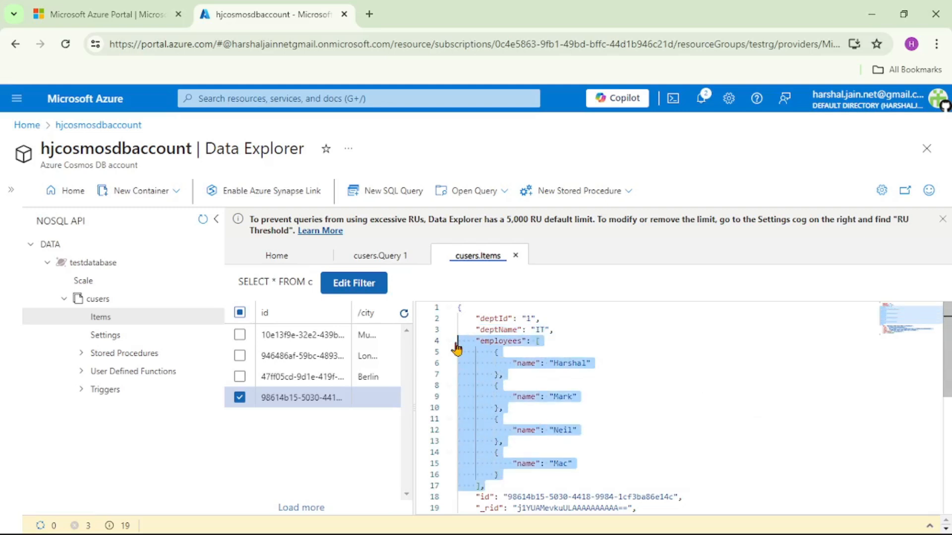
pyautogui.click(600, 384)
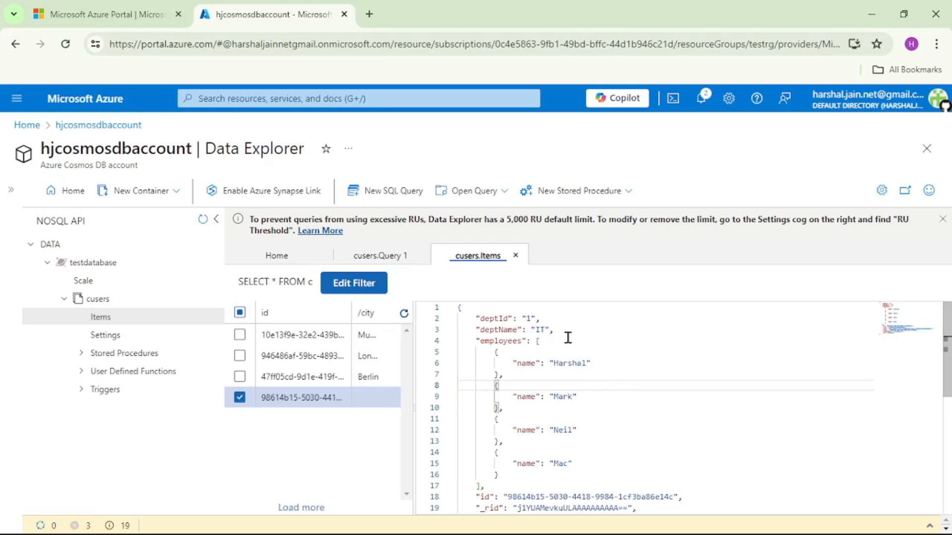
pyautogui.moveTo(565, 337); pyautogui.dragTo(462, 337)
pyautogui.moveTo(610, 330); pyautogui.dragTo(453, 328)
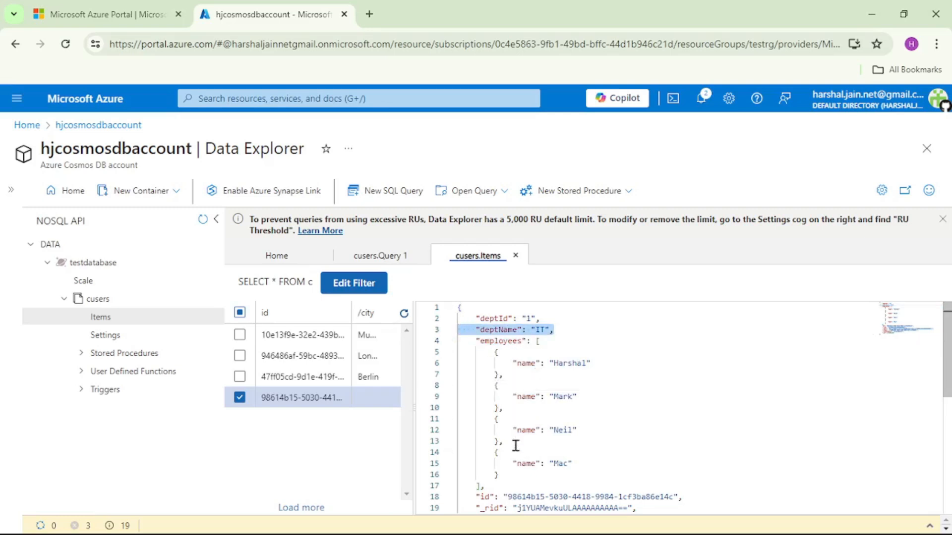
pyautogui.moveTo(498, 482); pyautogui.dragTo(457, 343)
pyautogui.click(516, 386)
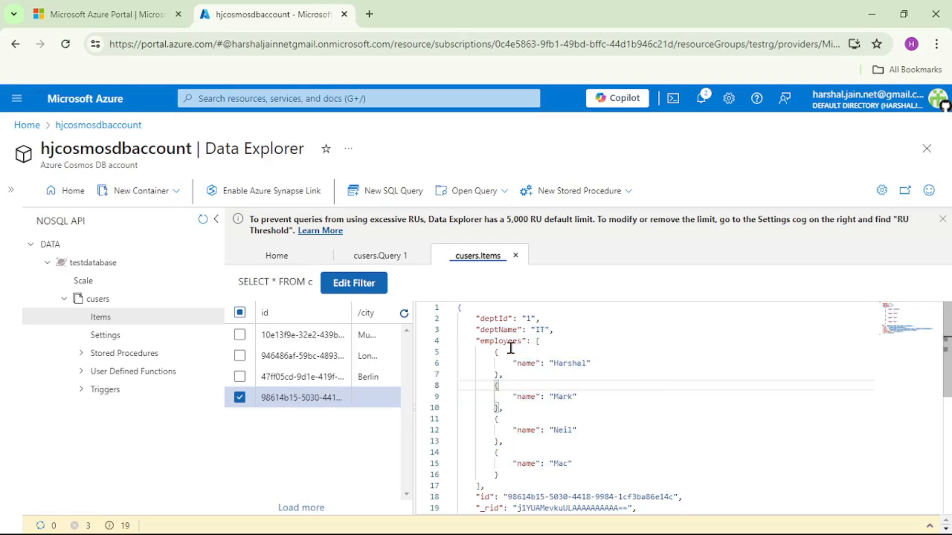
# - Create a new SQL query on cusers reading SELECT dept.deptName FROM dept
pyautogui.click(394, 204)
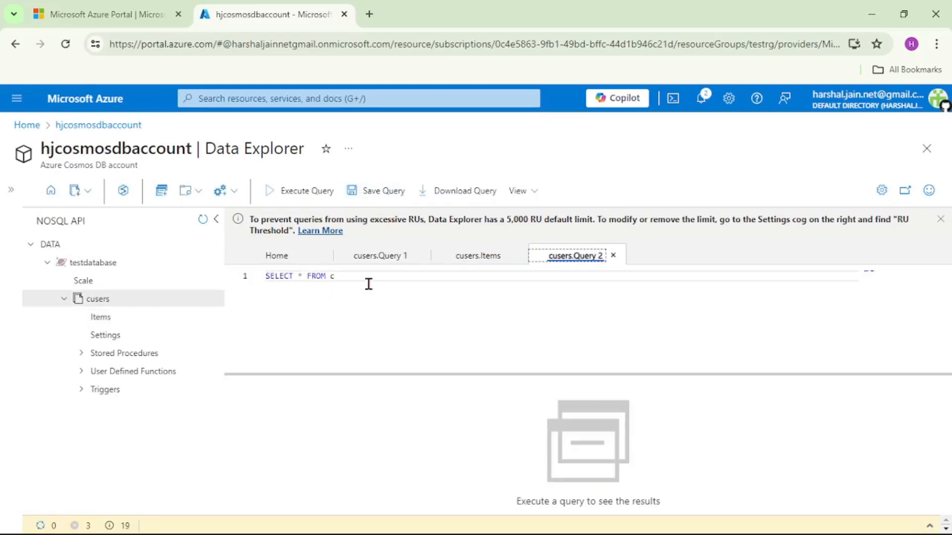
pyautogui.press('BackSpace')
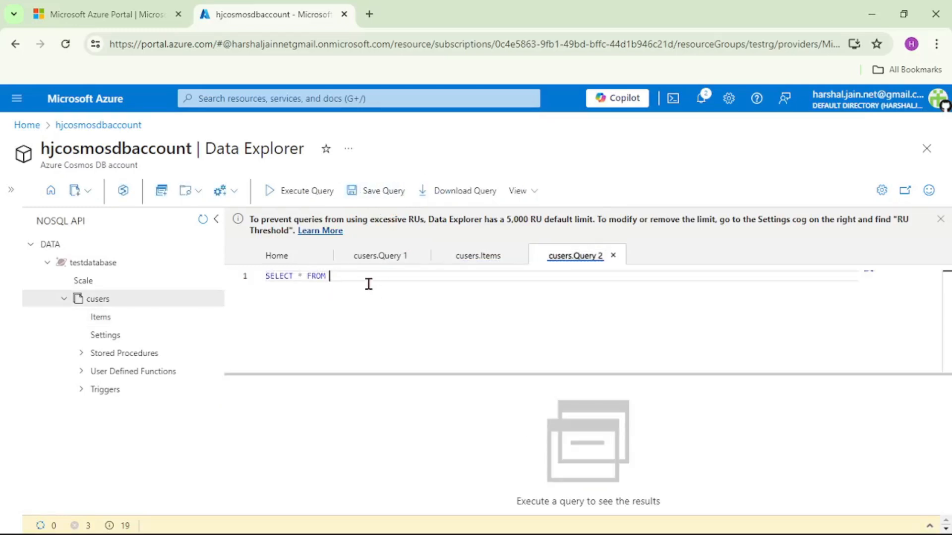
pyautogui.write('dept')
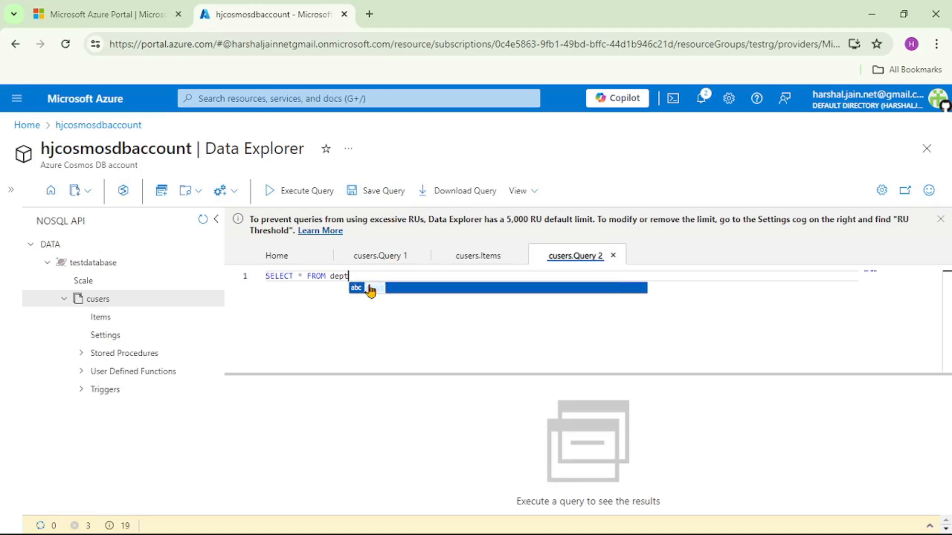
pyautogui.press('Left')
pyautogui.press('Left')
pyautogui.press('Left')
pyautogui.press('Left')
pyautogui.press('Left')
pyautogui.press('Left')
pyautogui.press('Left')
pyautogui.press('Left')
pyautogui.press('Left')
pyautogui.press('Left')
pyautogui.press('Left')
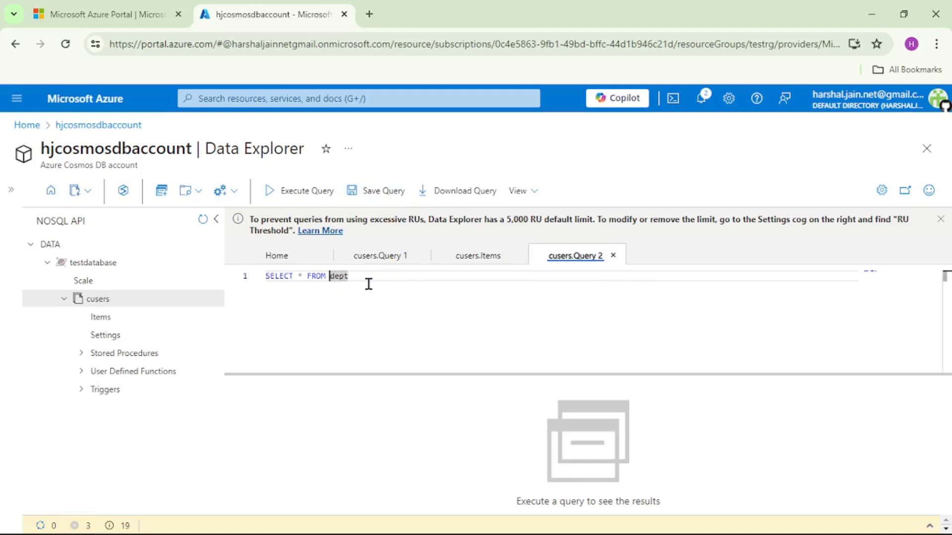
pyautogui.press('Delete')
pyautogui.write('dept')
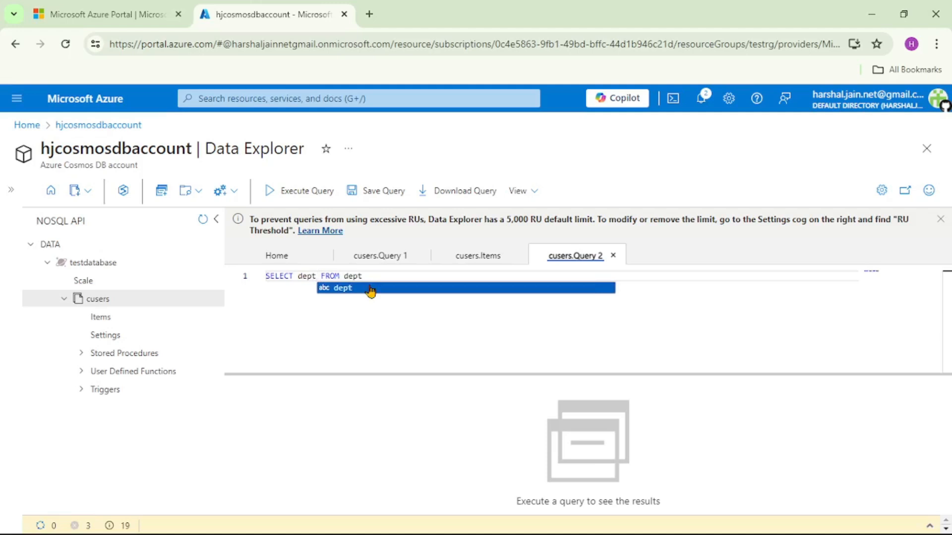
pyautogui.click(371, 292)
pyautogui.write('.dept')
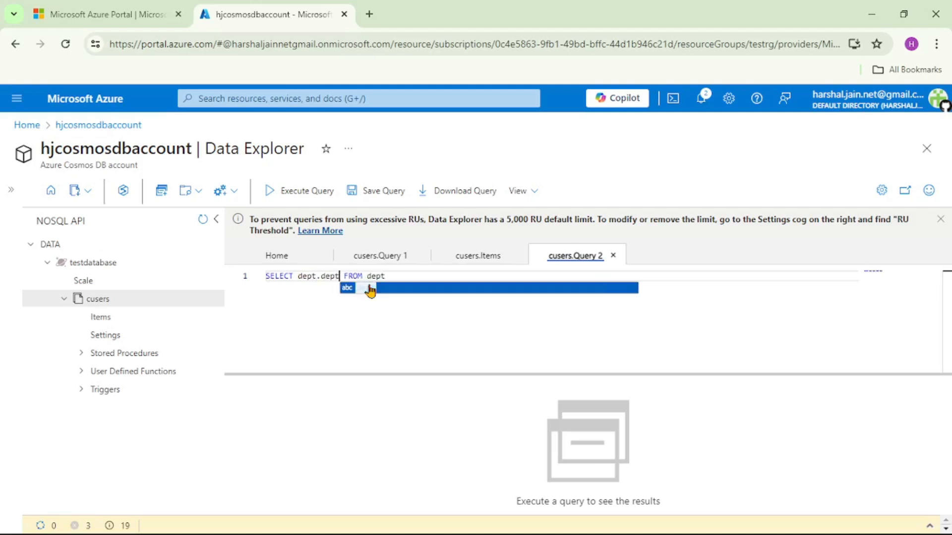
pyautogui.click(371, 288)
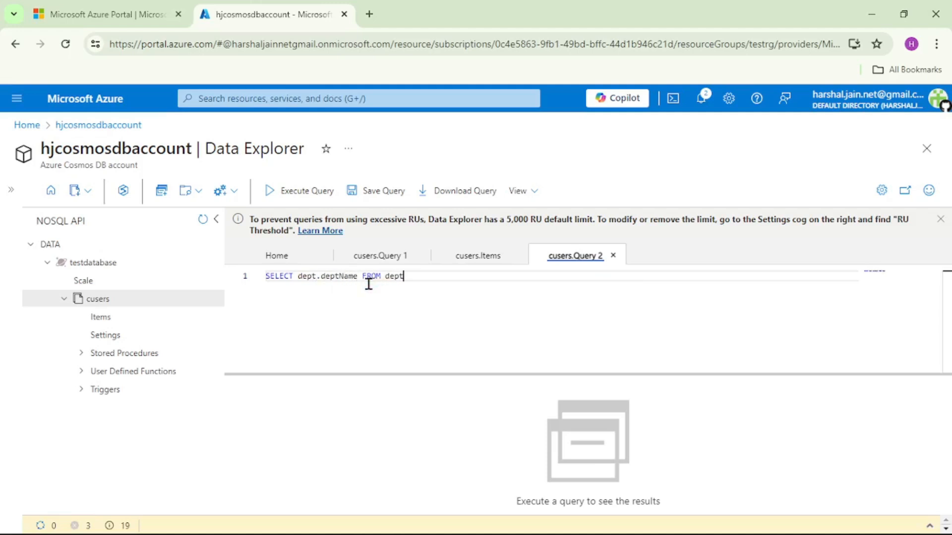
# - Add the join clause "join employees in dept.employees" as the query's second line, checking the array's property name in the saved IT item
pyautogui.press('Return')
pyautogui.write('join')
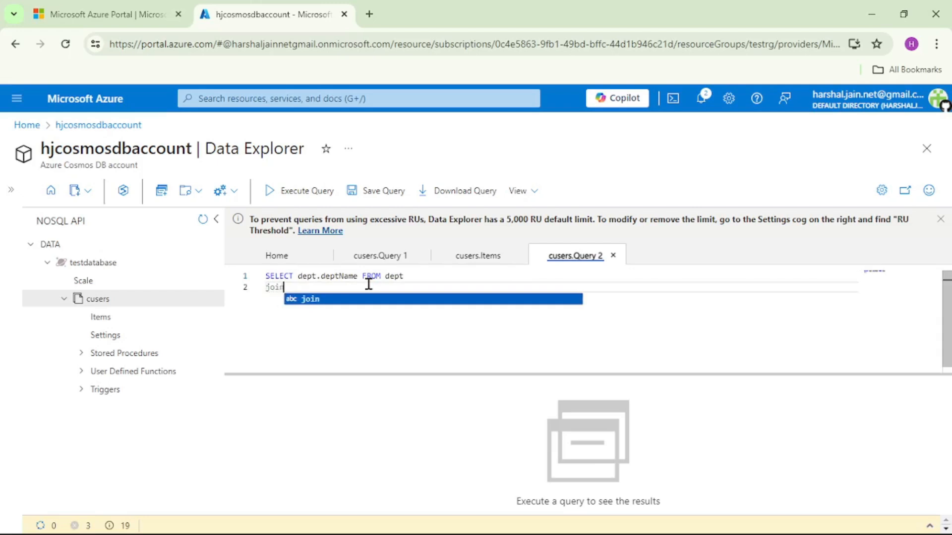
pyautogui.write(' employ')
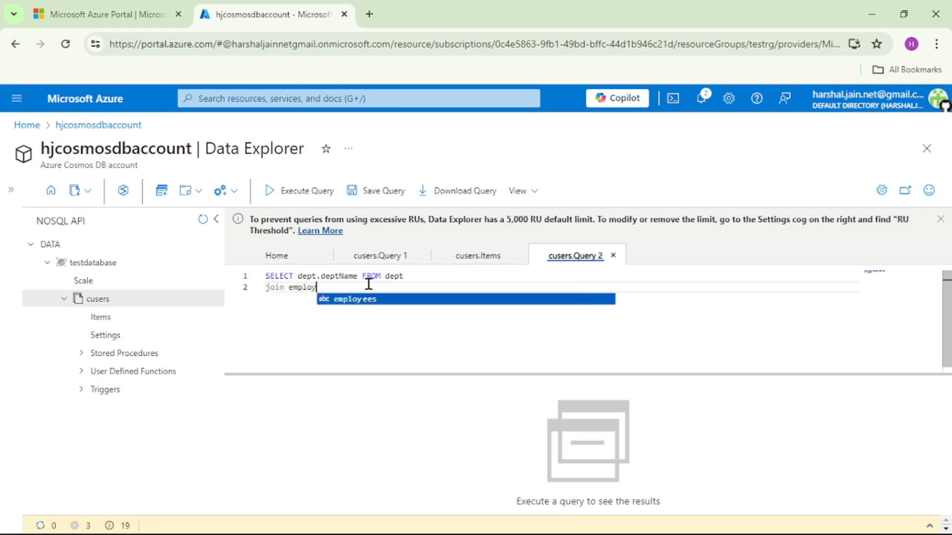
pyautogui.write('ees in')
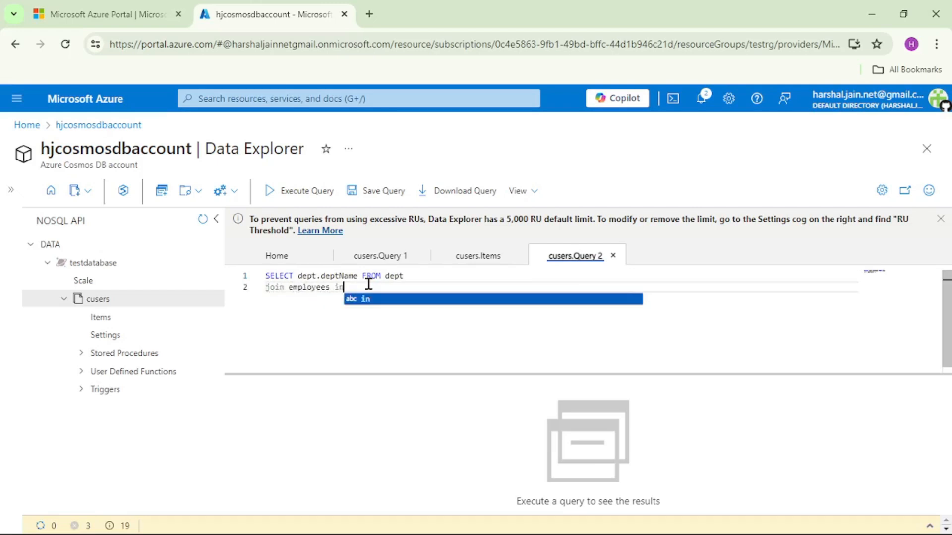
pyautogui.click(478, 255)
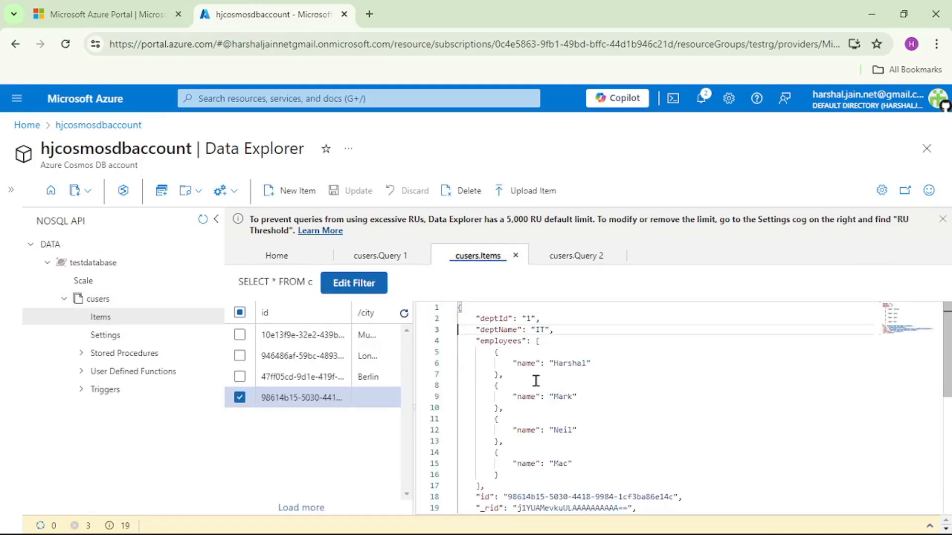
pyautogui.doubleClick(509, 341)
pyautogui.hotkey('ctrl', 'c')
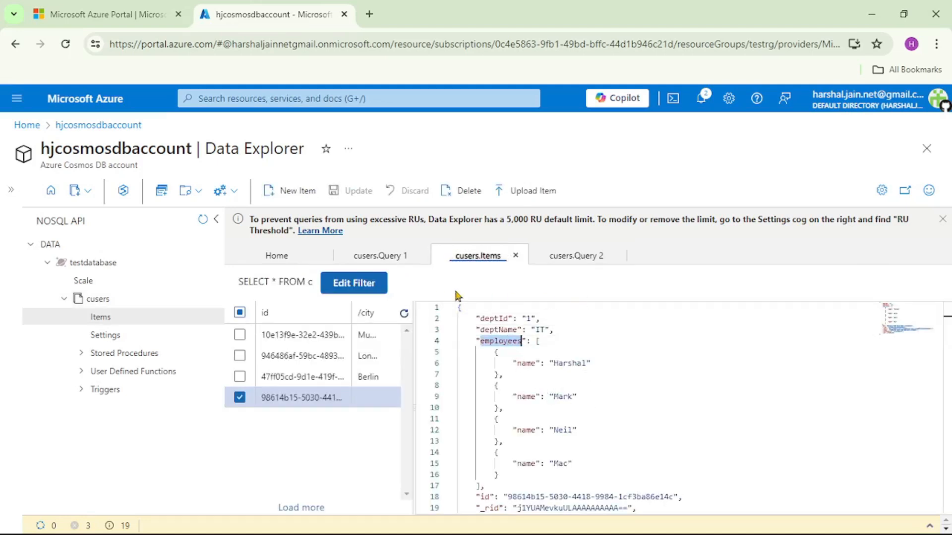
pyautogui.click(556, 262)
pyautogui.click(387, 290)
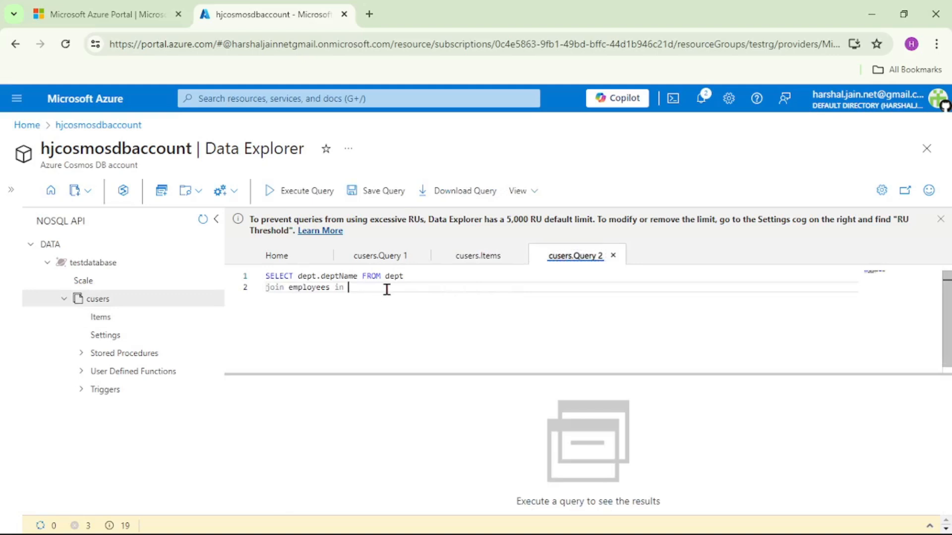
pyautogui.write('dept')
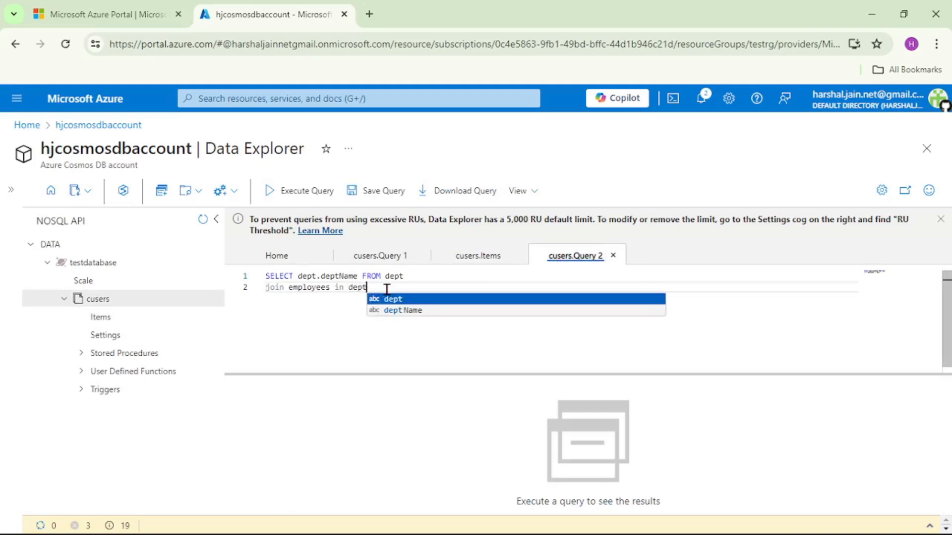
pyautogui.write('.employees')
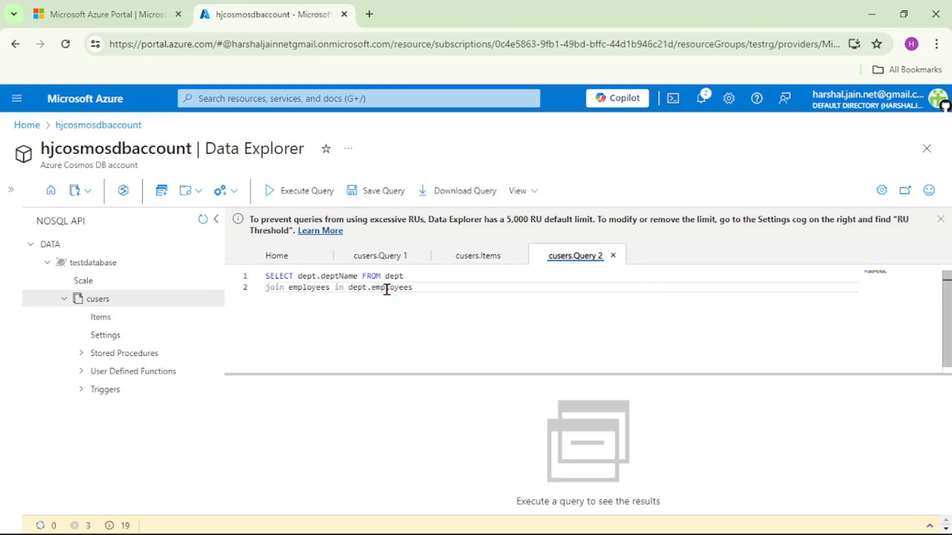
# - Add employees.name to the SELECT list after dept.deptName and execute the query
pyautogui.click(357, 276)
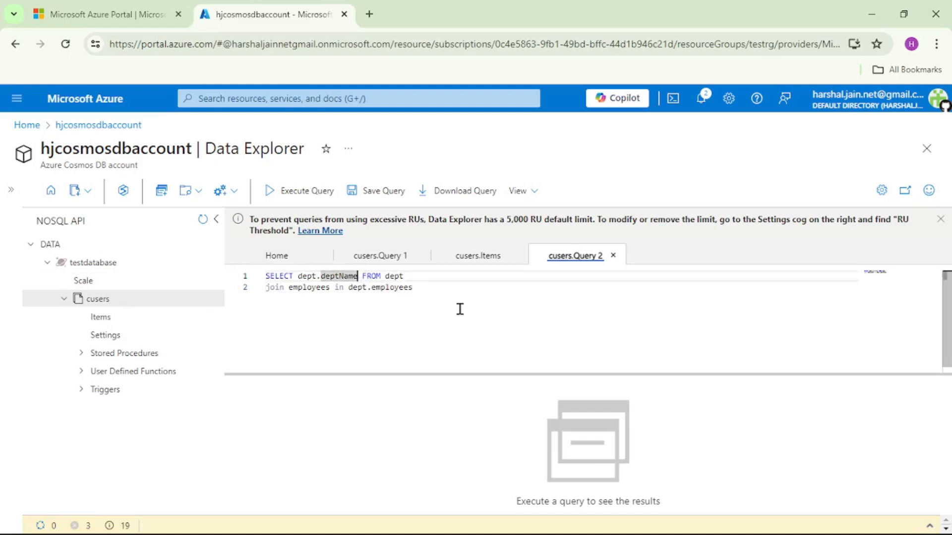
pyautogui.write(',')
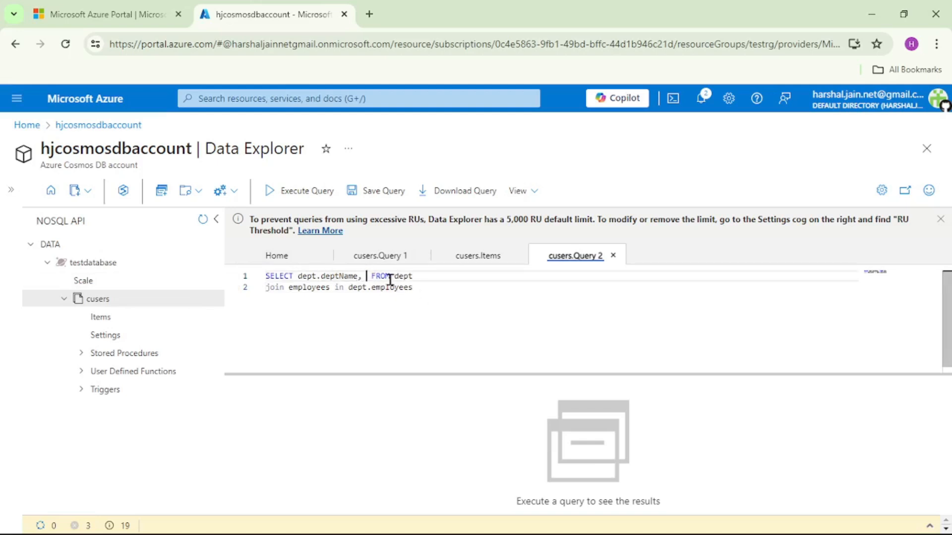
pyautogui.doubleClick(327, 288)
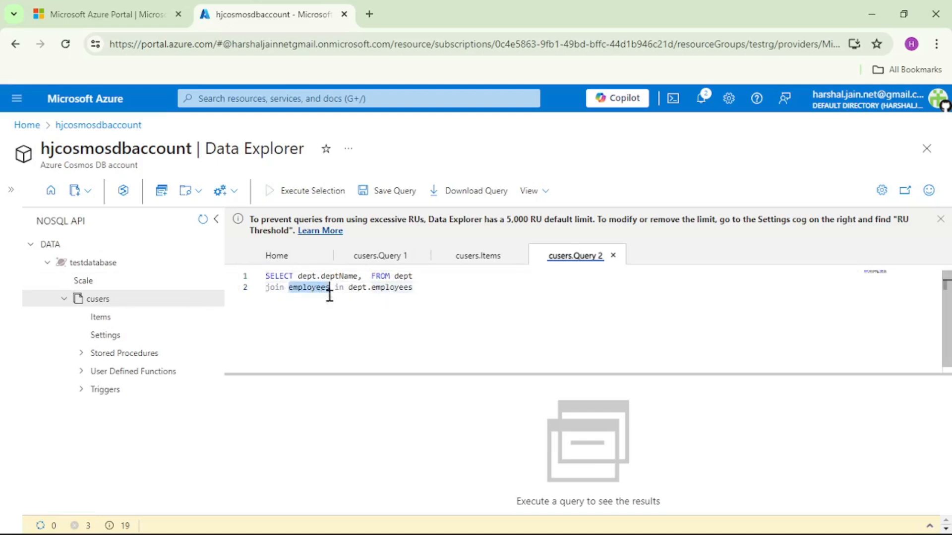
pyautogui.click(367, 276)
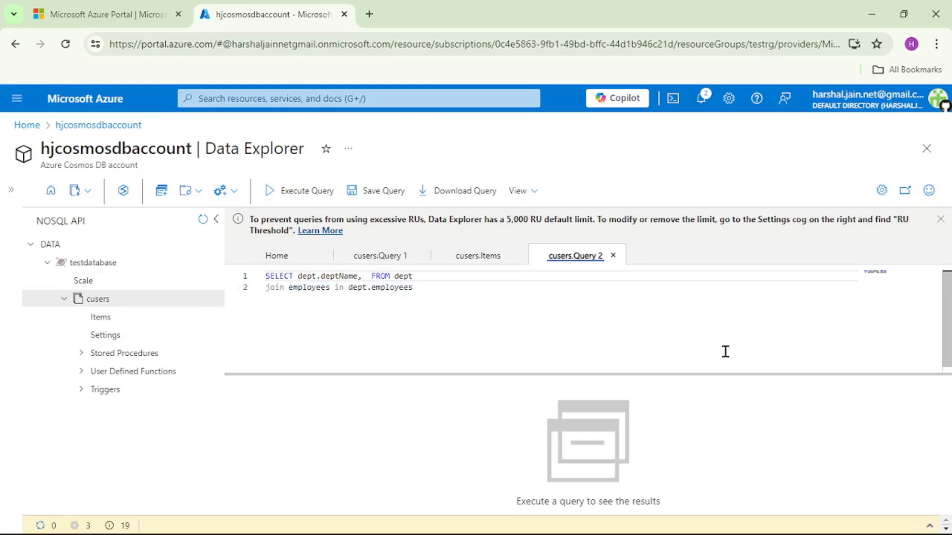
pyautogui.hotkey('ctrl', 'v')
pyautogui.write('.name')
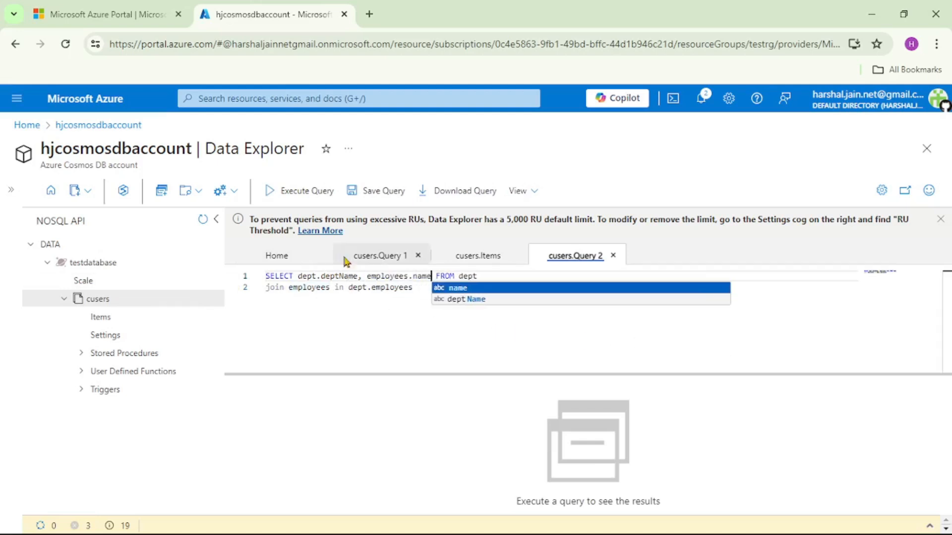
pyautogui.click(321, 198)
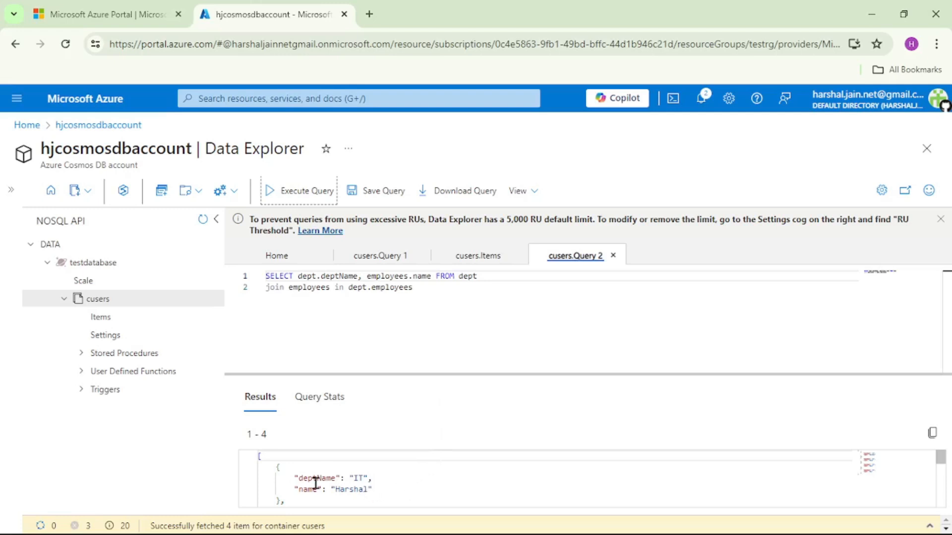
# - Examine the deptName and name pairs in the query results and compare them with the saved IT department item
pyautogui.moveTo(290, 479)
pyautogui.mouseDown()
pyautogui.moveTo(373, 479)
pyautogui.moveTo(298, 490)
pyautogui.mouseUp()
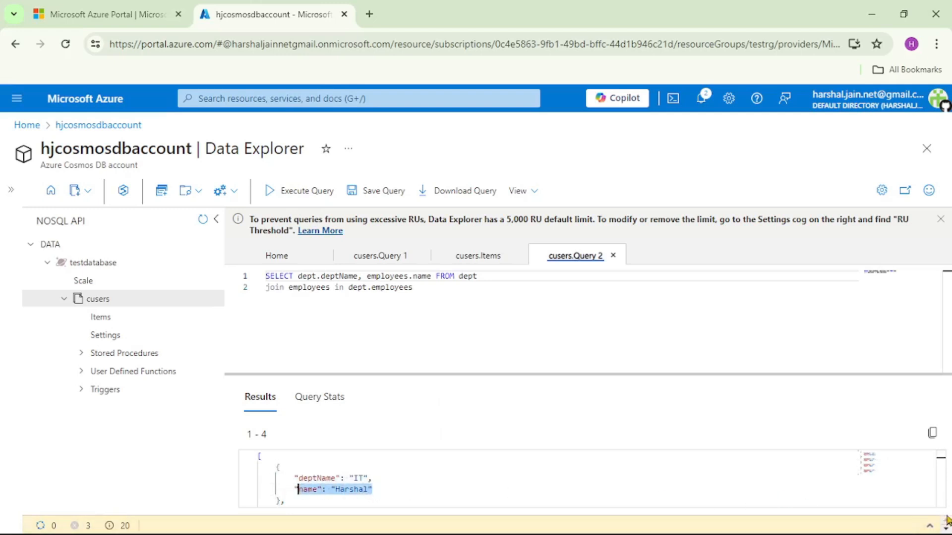
pyautogui.scroll(-1, 739, 486)
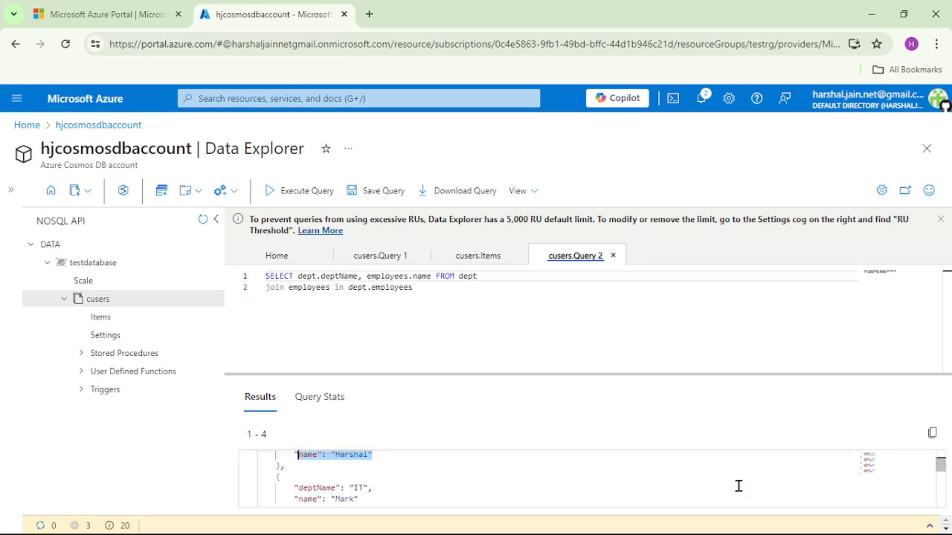
pyautogui.scroll(-4, 739, 487)
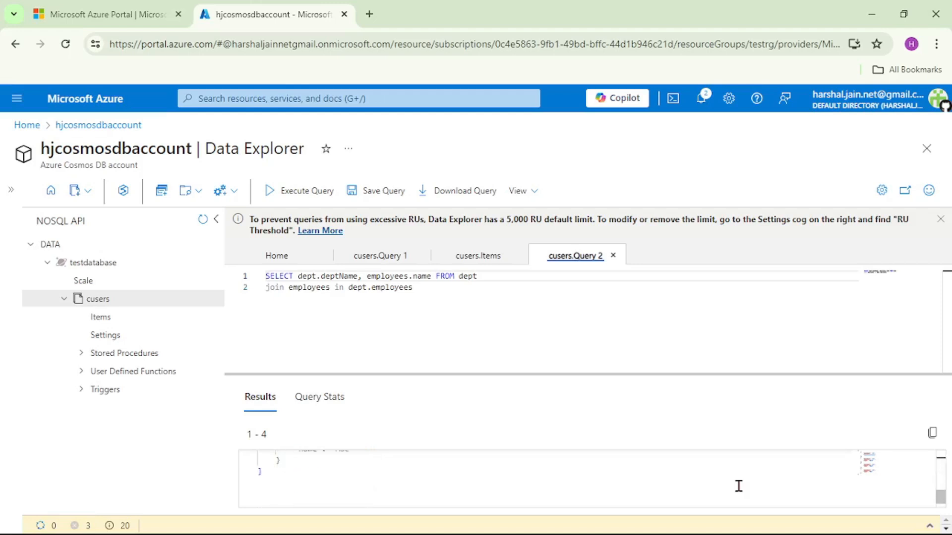
pyautogui.scroll(3, 739, 486)
pyautogui.click(431, 317)
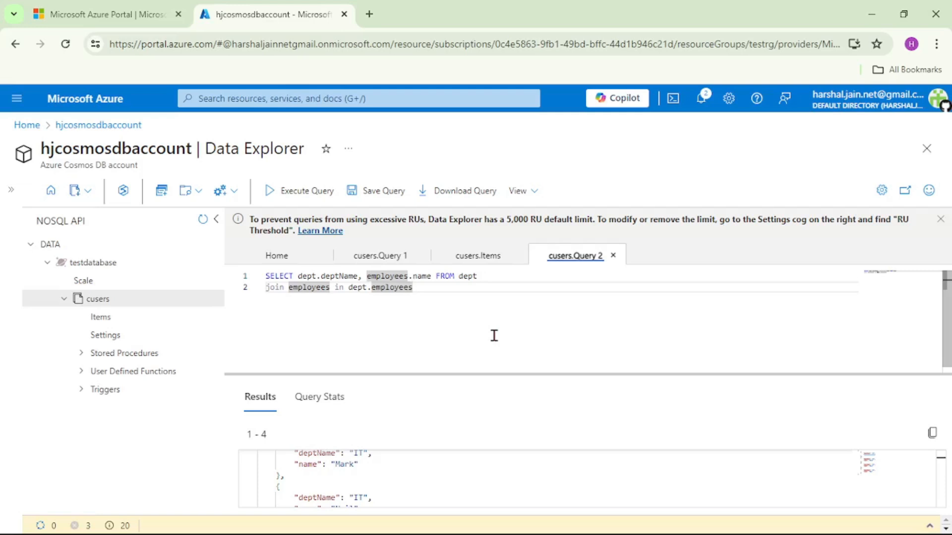
pyautogui.click(484, 256)
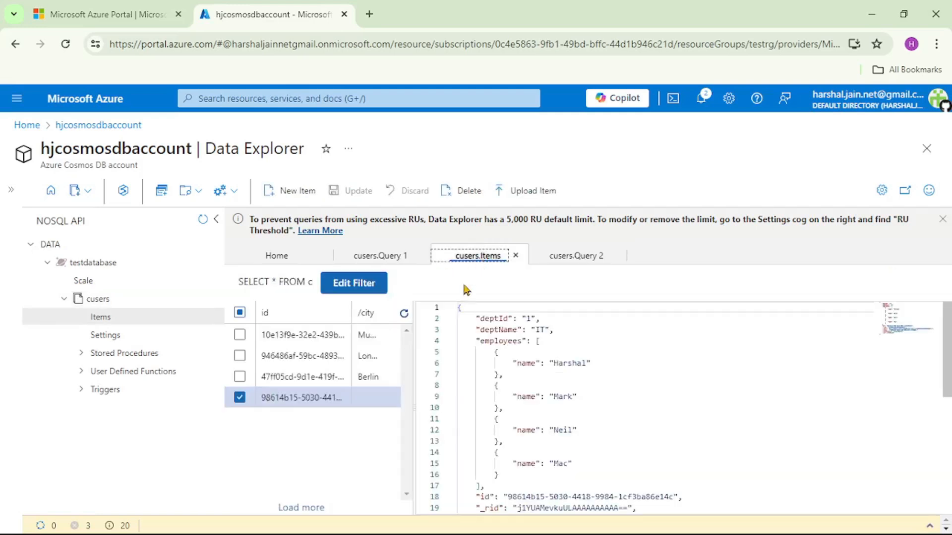
pyautogui.click(317, 401)
pyautogui.click(577, 397)
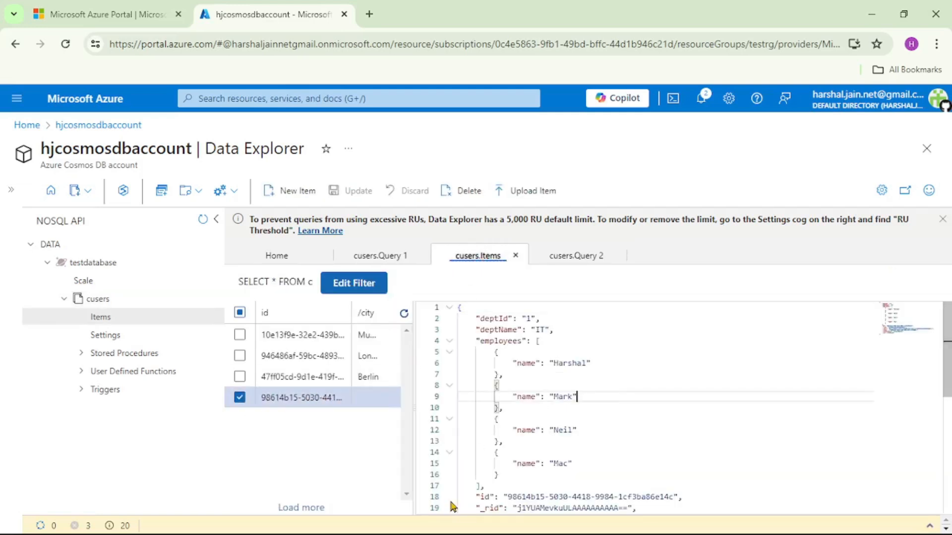
# - Switch to Notepad++ and copy the Admin department JSON with deptId 2 and its nested employees array from the new 3 file
pyautogui.click(317, 528)
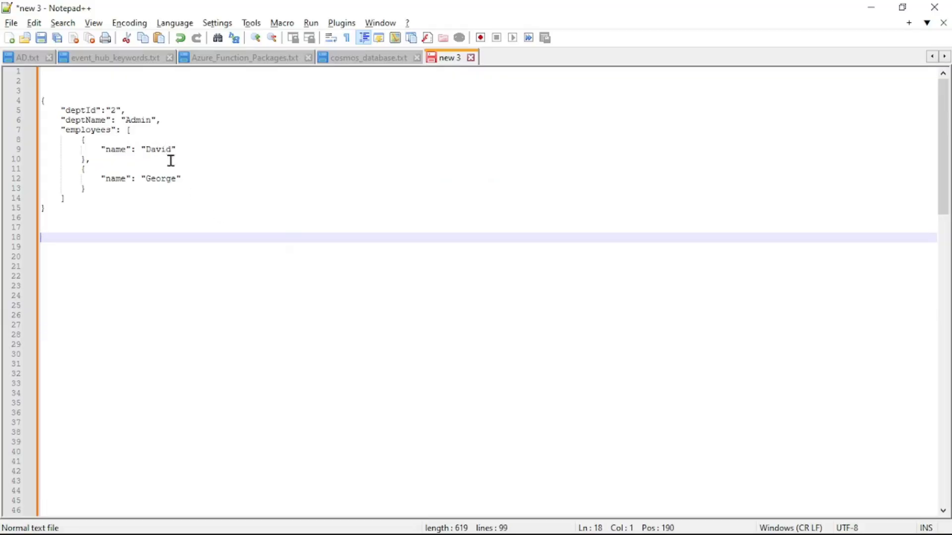
pyautogui.doubleClick(144, 121)
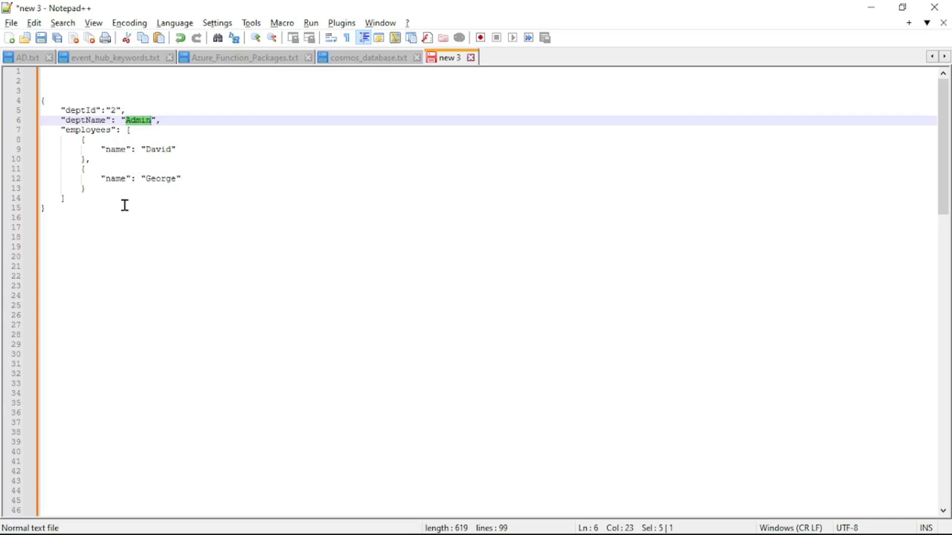
pyautogui.click(107, 189)
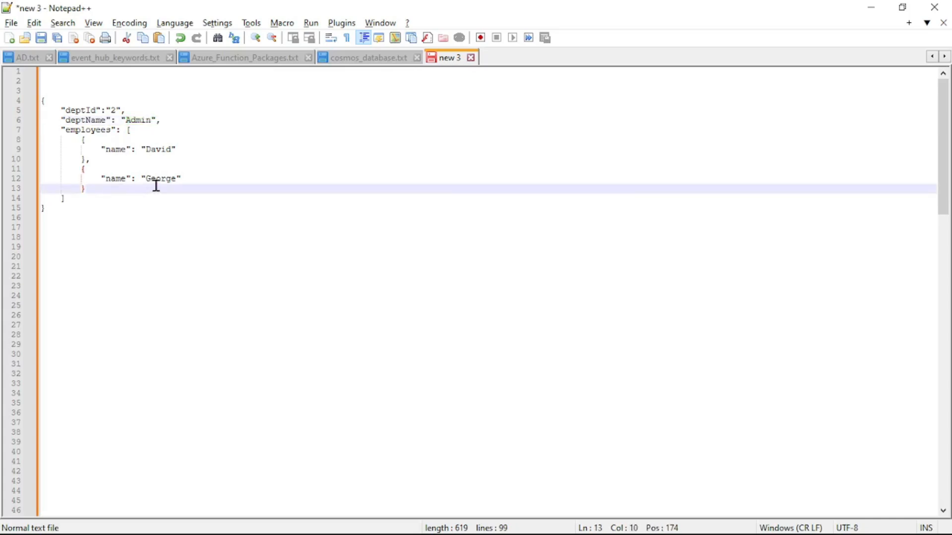
pyautogui.hotkey('shift', 'Left')
pyautogui.click(117, 218)
pyautogui.moveTo(93, 216); pyautogui.dragTo(17, 87)
pyautogui.hotkey('ctrl', 'c')
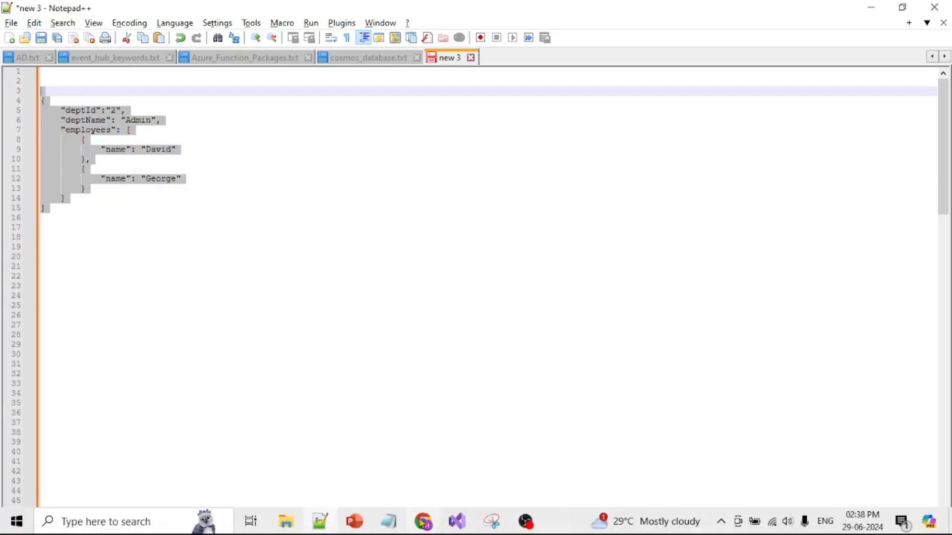
# - Back in the Azure portal, create a new cusers item from the copied Admin department JSON and save it
pyautogui.click(423, 522)
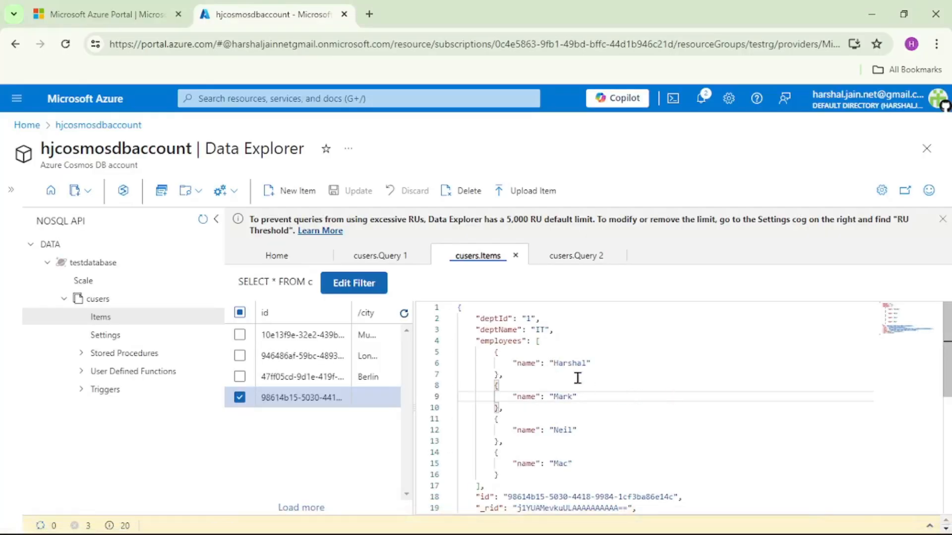
pyautogui.click(296, 191)
pyautogui.moveTo(503, 361); pyautogui.dragTo(436, 296)
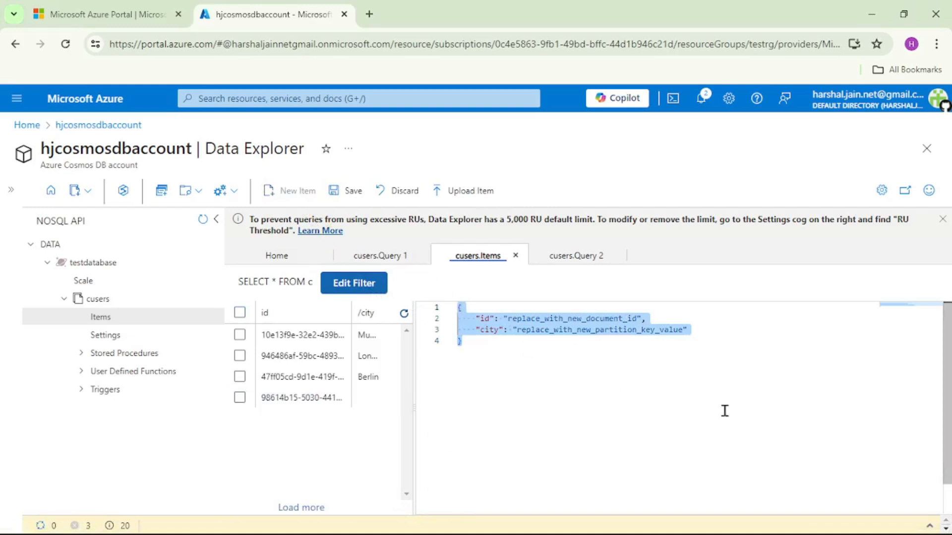
pyautogui.hotkey('ctrl', 'v')
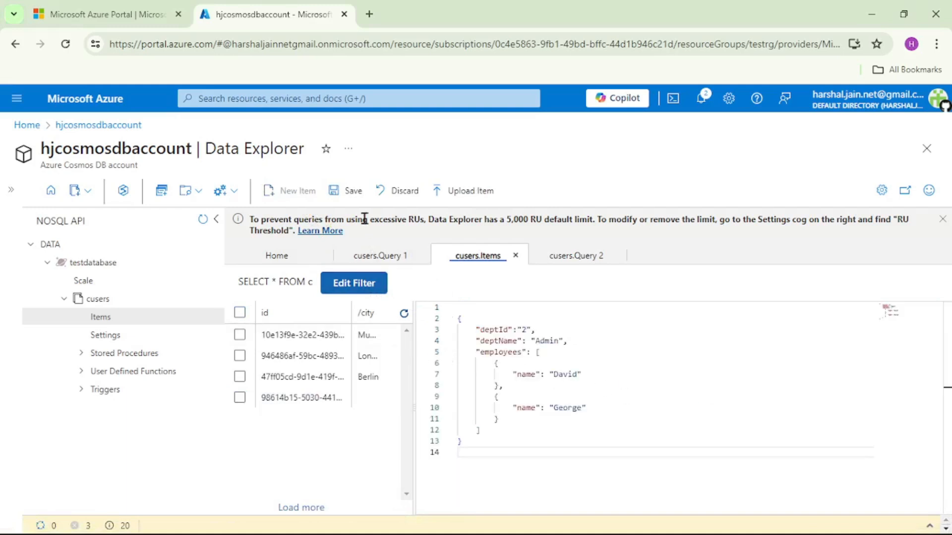
pyautogui.click(353, 197)
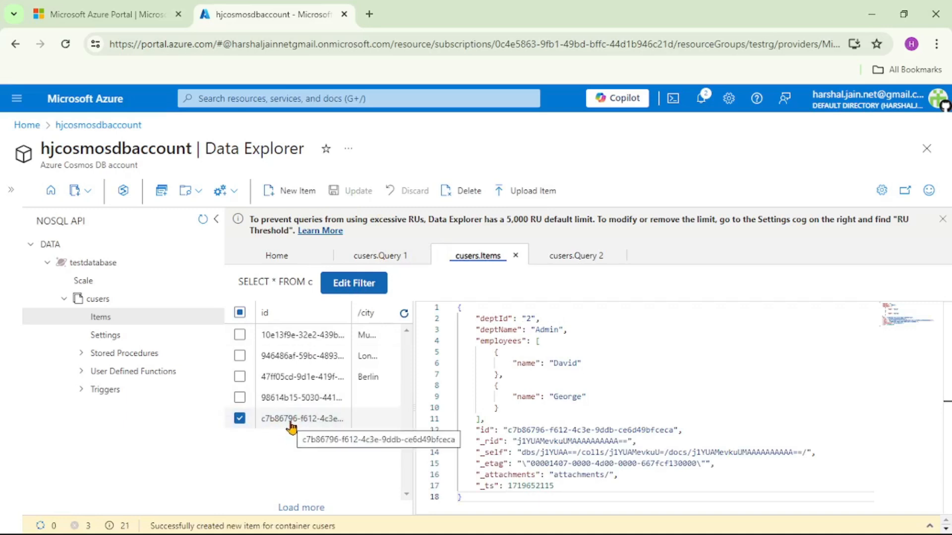
# - Examine the employees arrays of the saved Admin and IT department items
pyautogui.click(394, 426)
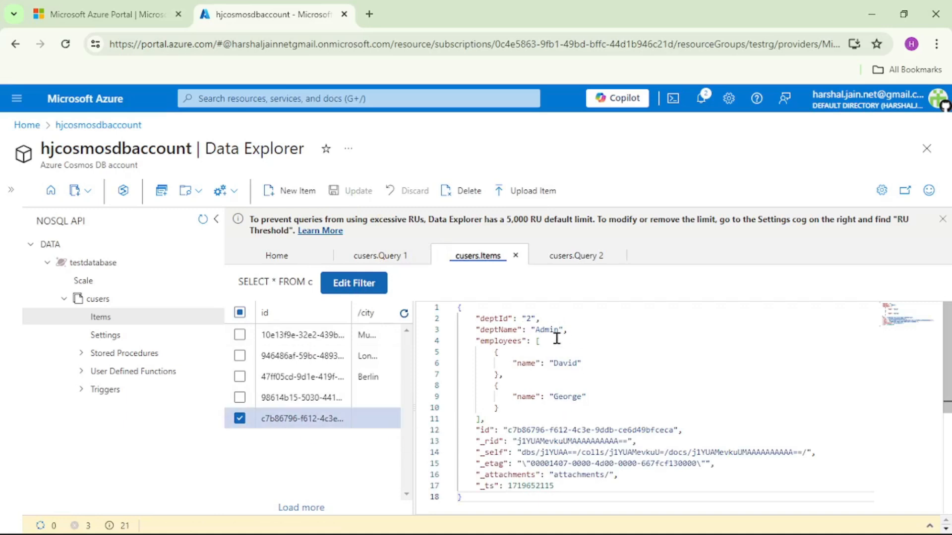
pyautogui.doubleClick(562, 366)
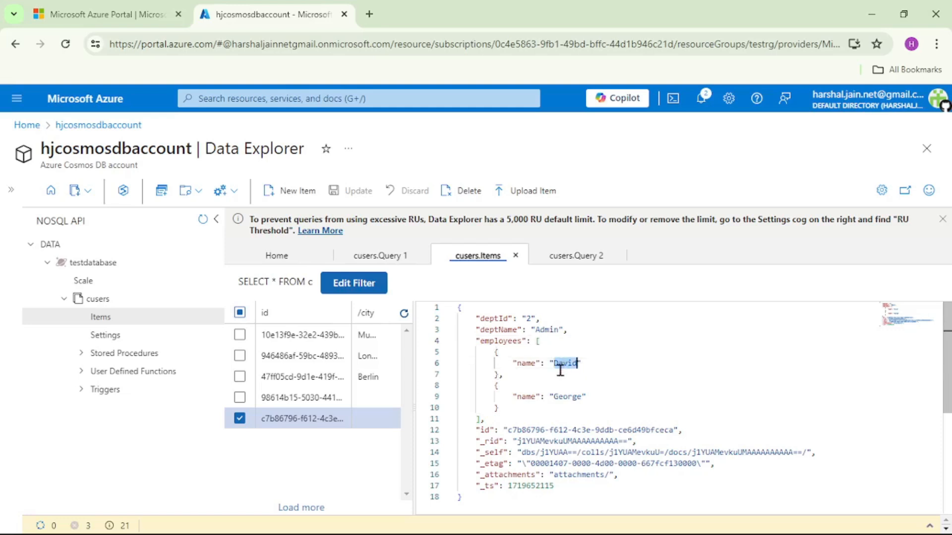
pyautogui.click(240, 419)
pyautogui.click(239, 398)
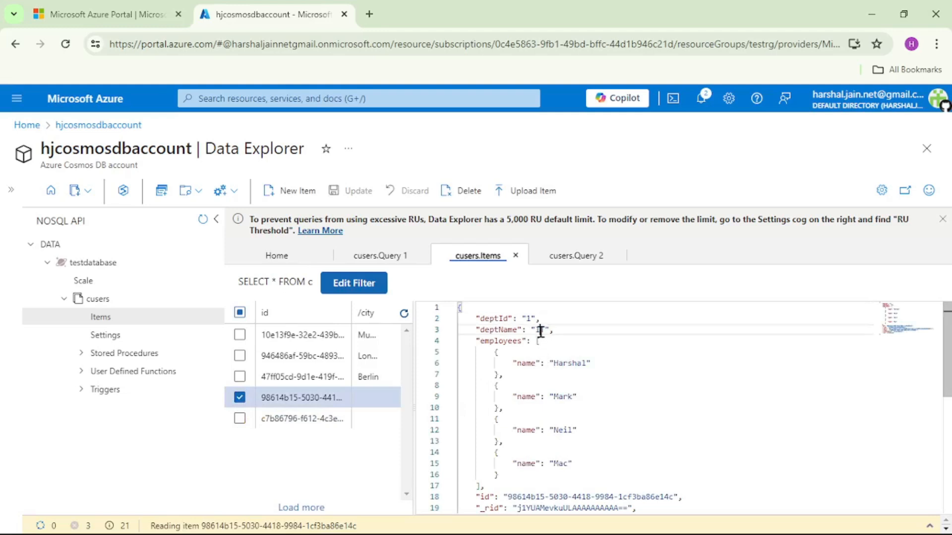
pyautogui.doubleClick(541, 331)
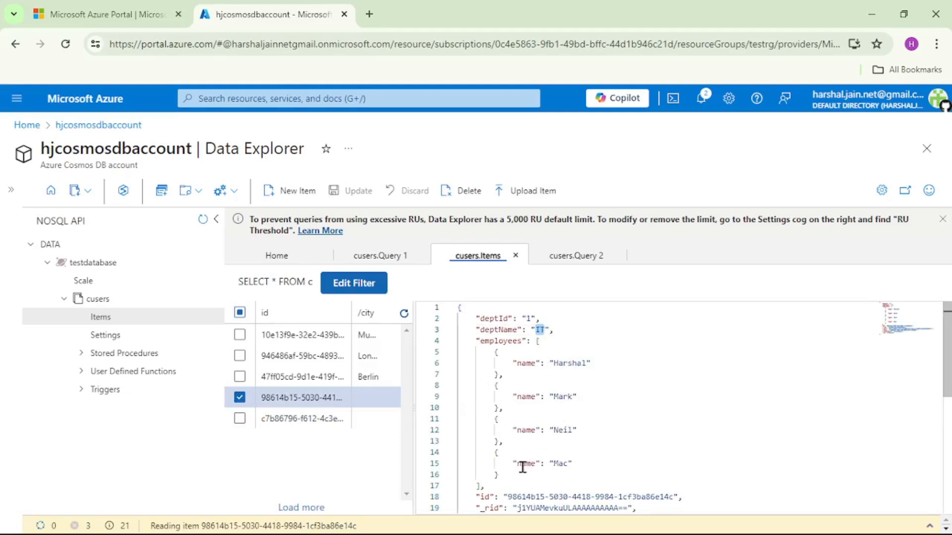
pyautogui.moveTo(521, 465); pyautogui.dragTo(488, 352)
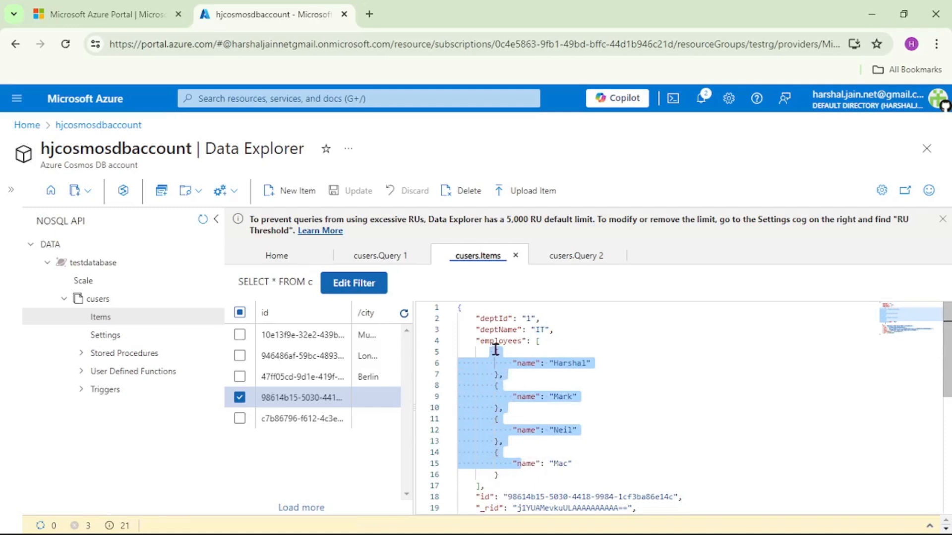
# - Return to the self-join query on dept.employees and execute it again
pyautogui.click(571, 256)
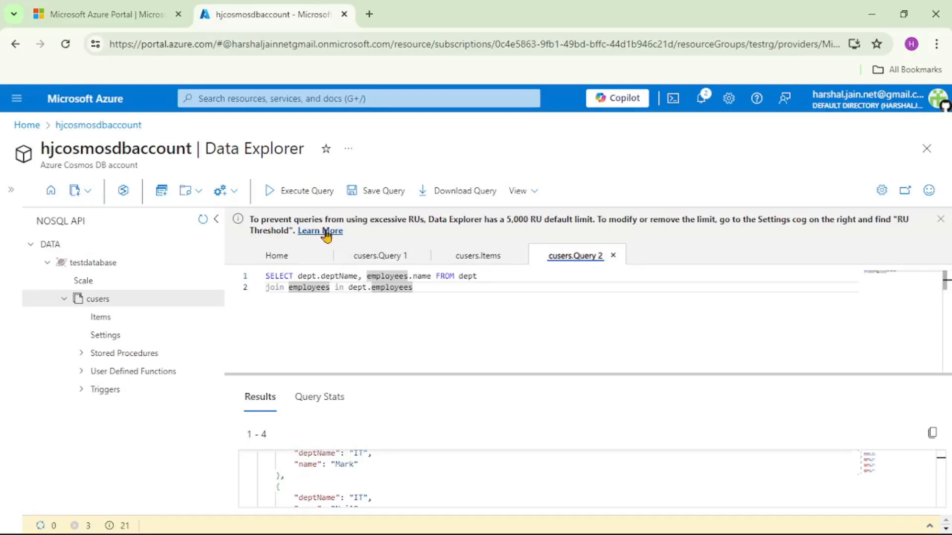
pyautogui.click(307, 198)
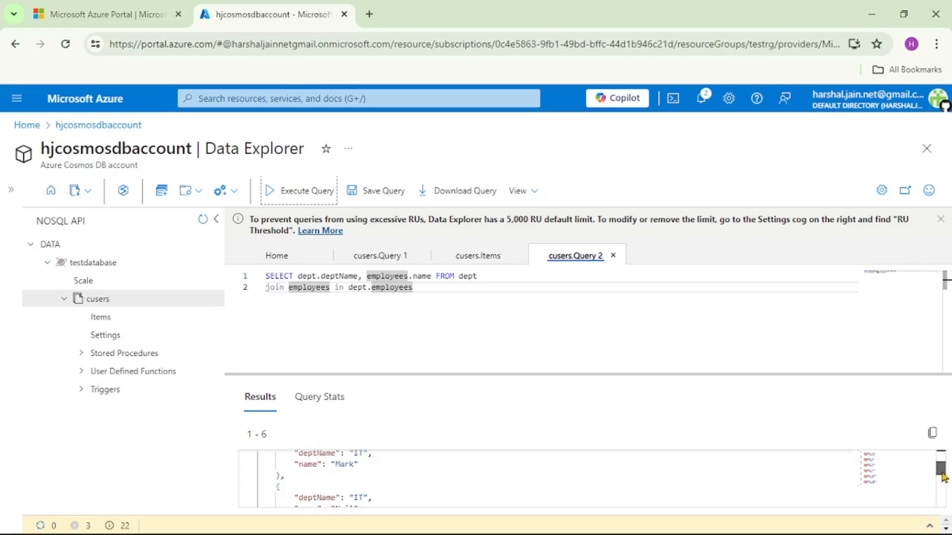
# - Examine the self-join query results down to the last entry, checking the department and employee names for IT and Admin
pyautogui.moveTo(943, 477); pyautogui.dragTo(943, 495)
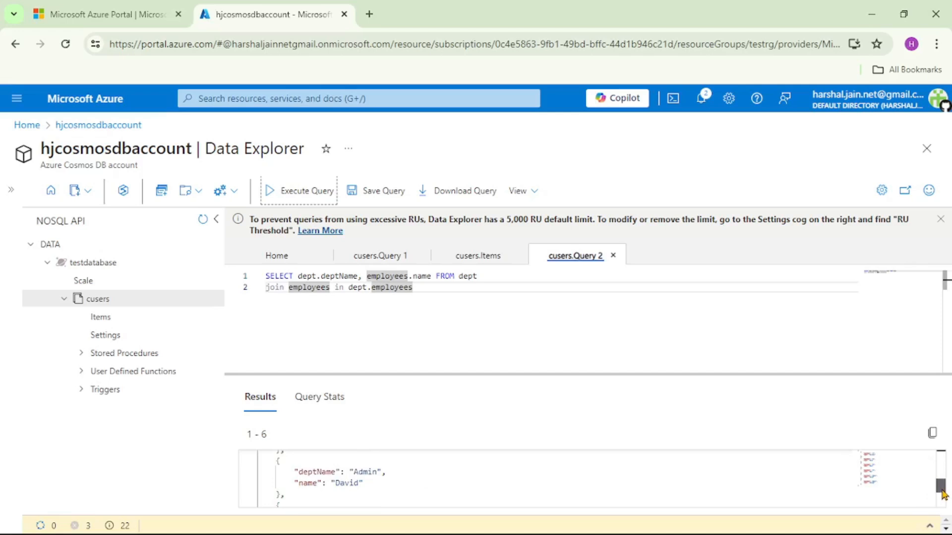
pyautogui.moveTo(942, 495); pyautogui.dragTo(945, 502)
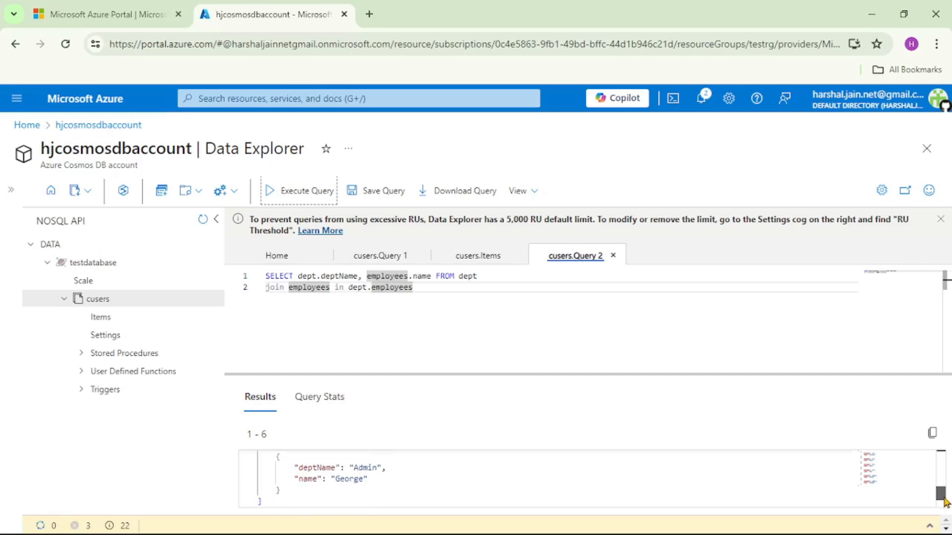
pyautogui.click(427, 306)
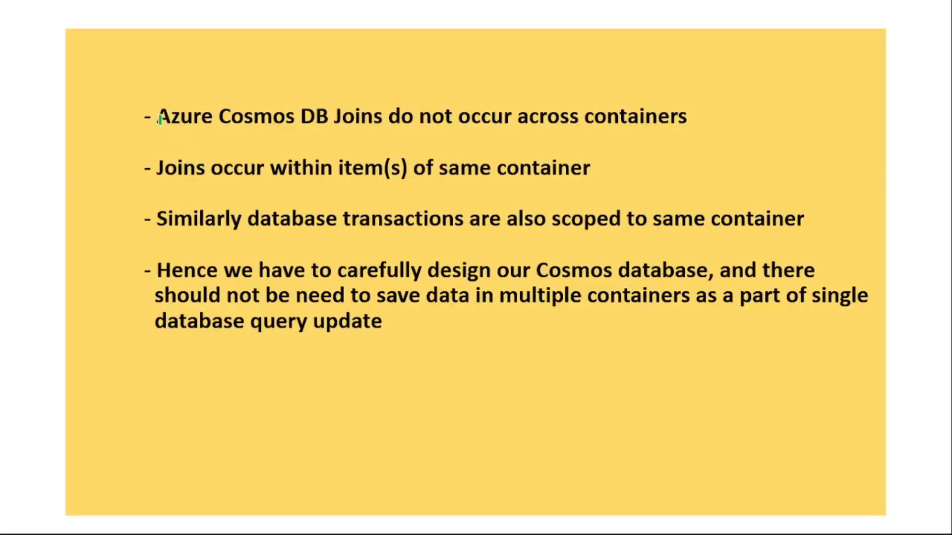
pyautogui.moveTo(159, 119); pyautogui.dragTo(666, 114)
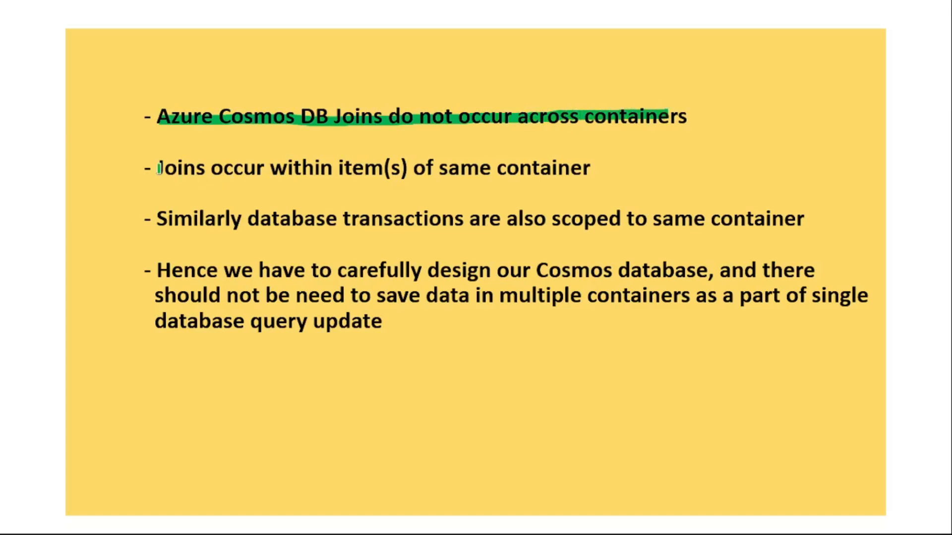
pyautogui.moveTo(159, 169); pyautogui.dragTo(556, 170)
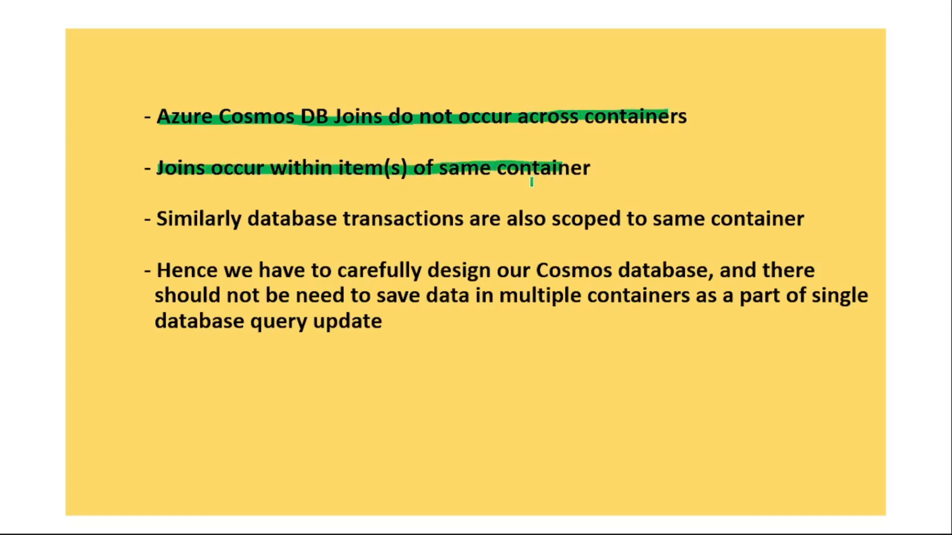
pyautogui.moveTo(252, 221); pyautogui.dragTo(789, 216)
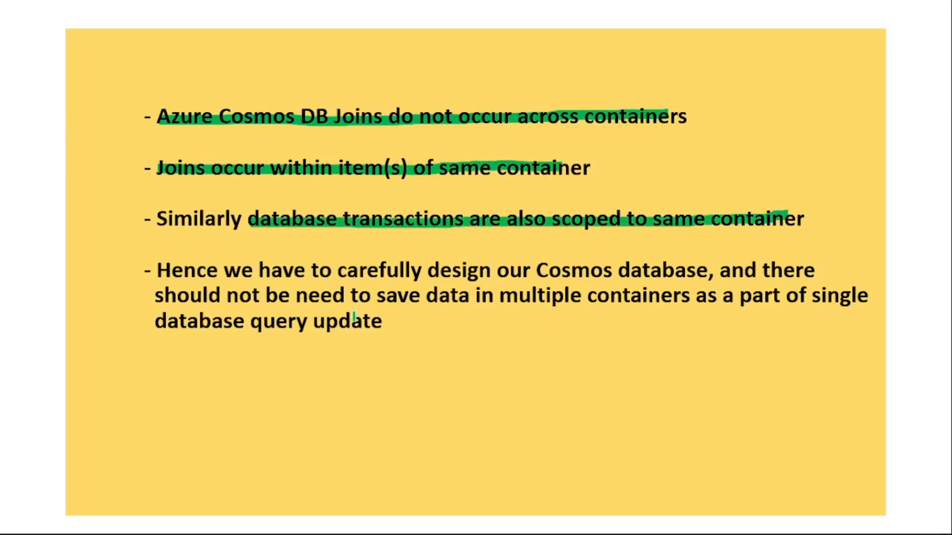